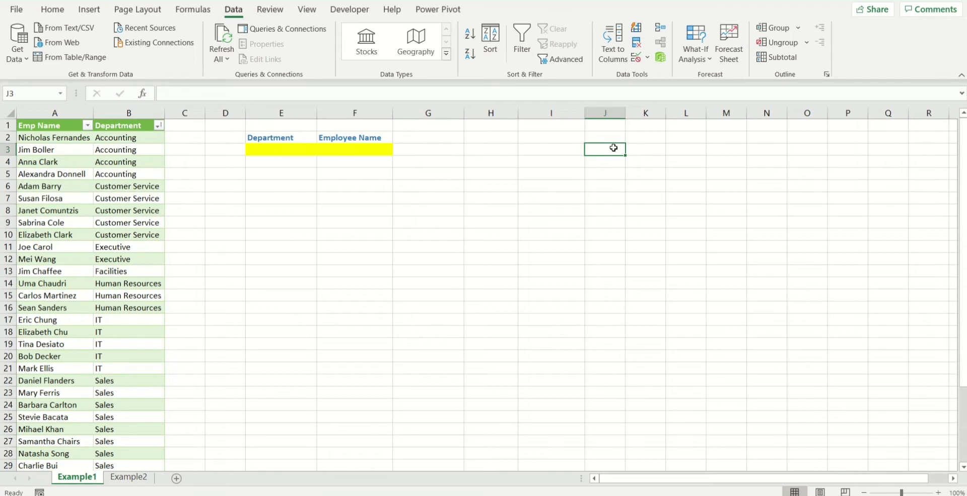
Fill the empty range H3:M24 with the lightest green theme color.
click(478, 153)
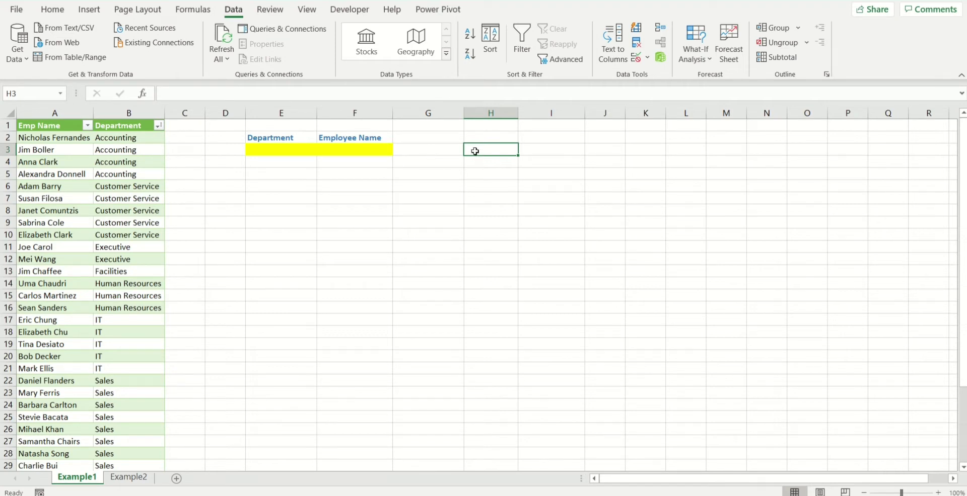
drag(475, 152, 735, 403)
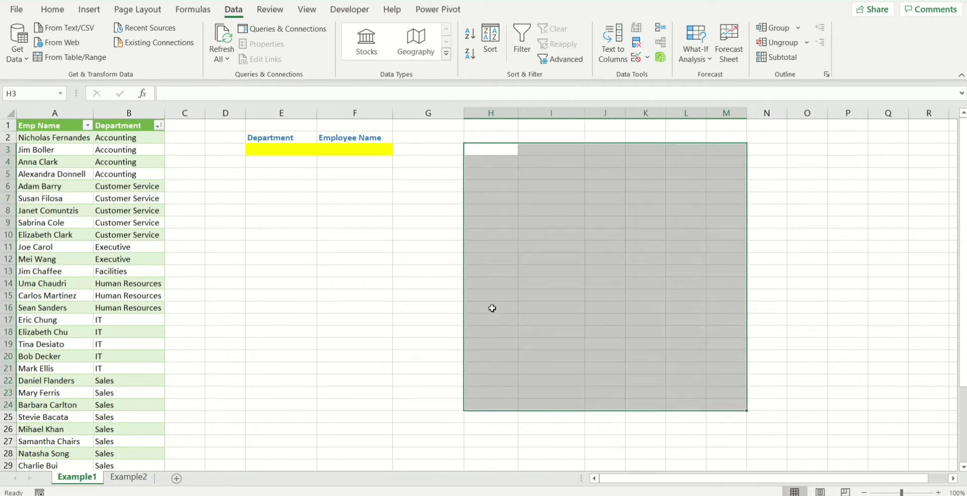
click(52, 14)
click(211, 54)
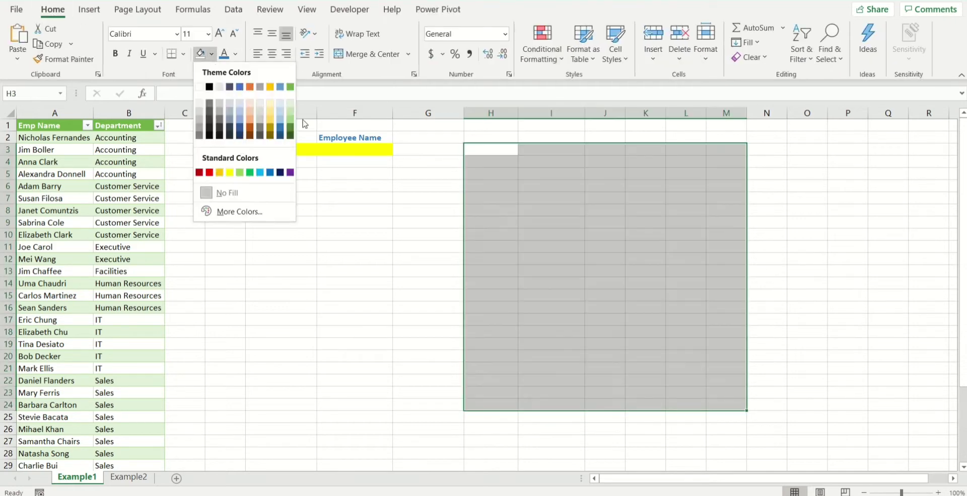
click(291, 104)
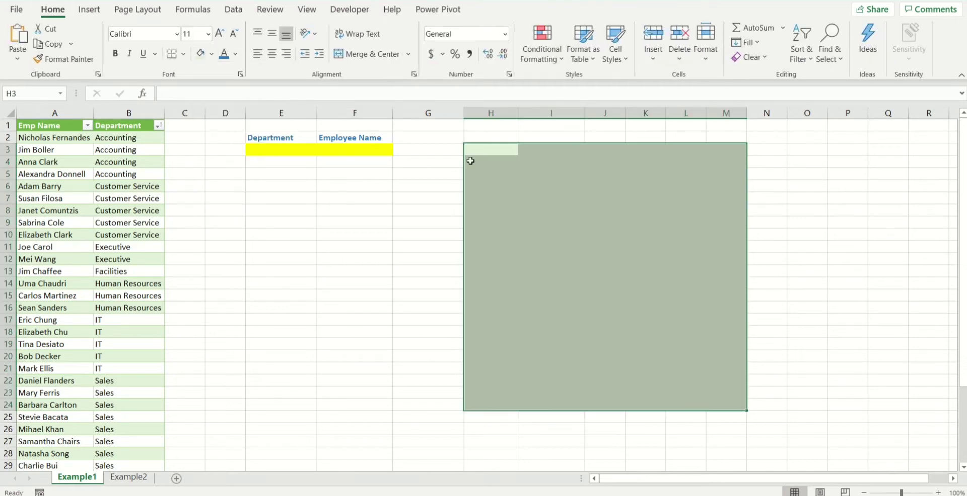
Enter the heading "Working area:" in cell H2 and make it bold.
click(487, 141)
text(Working area:)
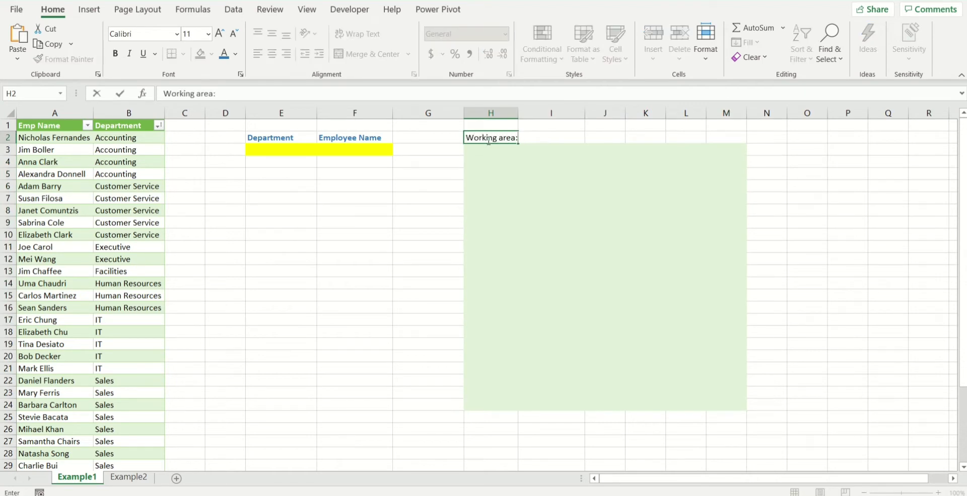
key(ctrl+Return)
key(ctrl+b)
Enter a UNIQUE formula in H3 that lists the distinct values of the table's whole Department column, Table1_2[Department].
click(490, 151)
text(=)
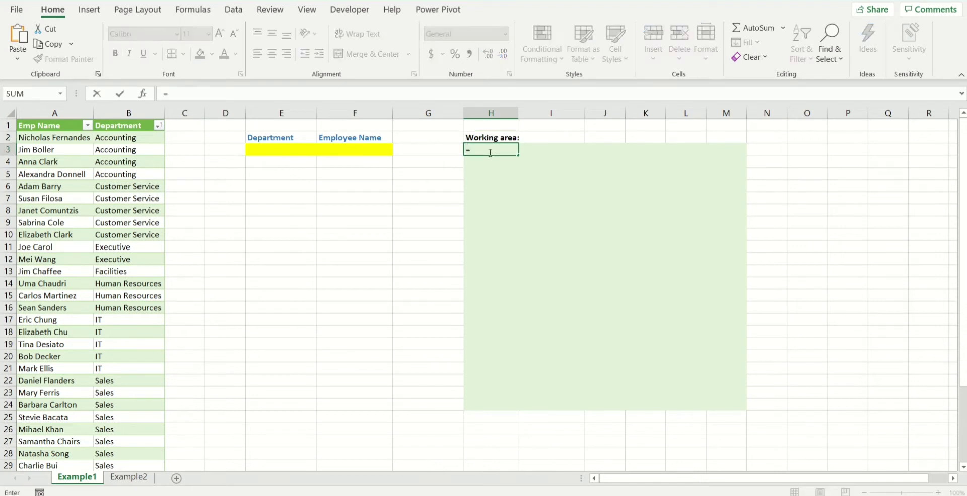
text(un)
key(Down)
key(Down)
key(Tab)
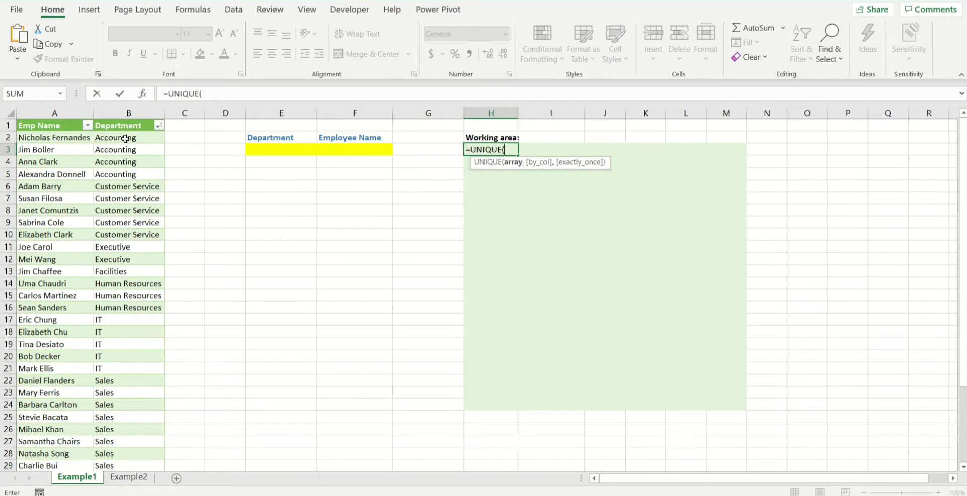
click(126, 138)
key(ctrl+shift+Down)
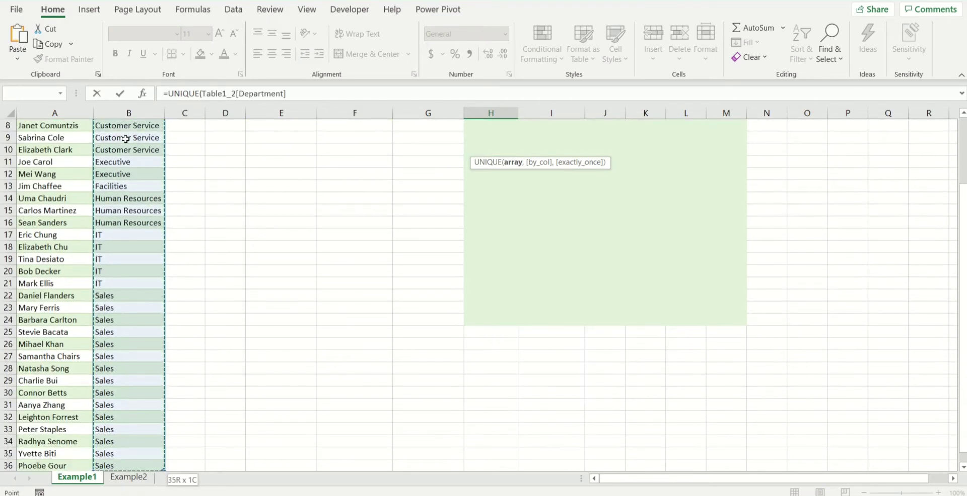
key(Return)
key(Up)
scroll(126, 138, up, 1)
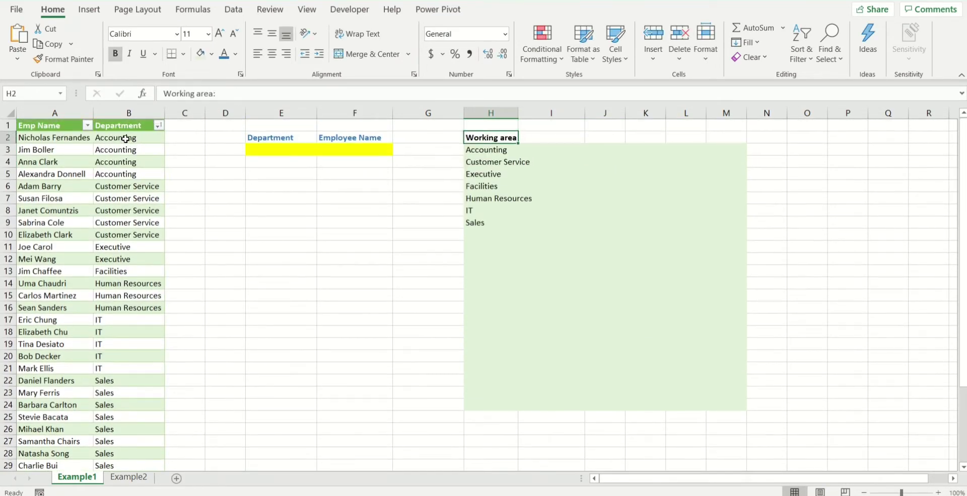
key(Right)
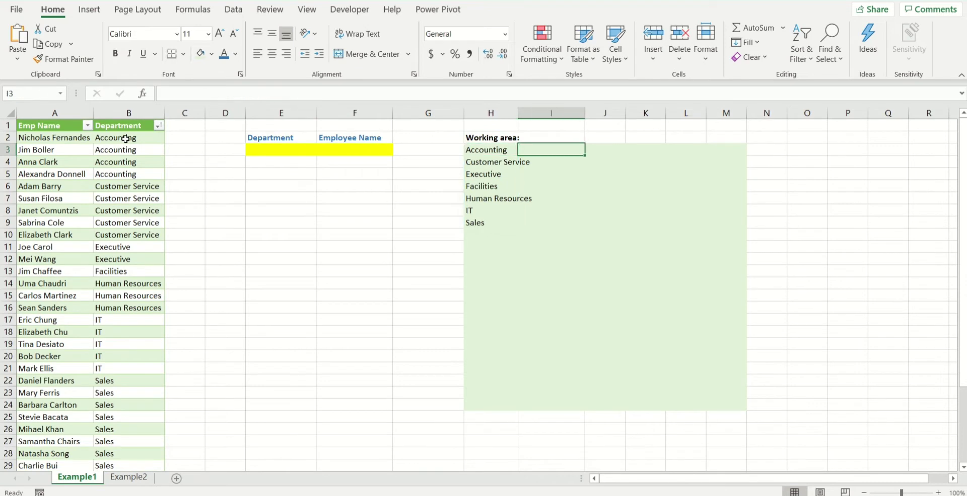
Add List data validation to the yellow Department cell E3, using the spilled range =$H$3# as its source.
click(278, 155)
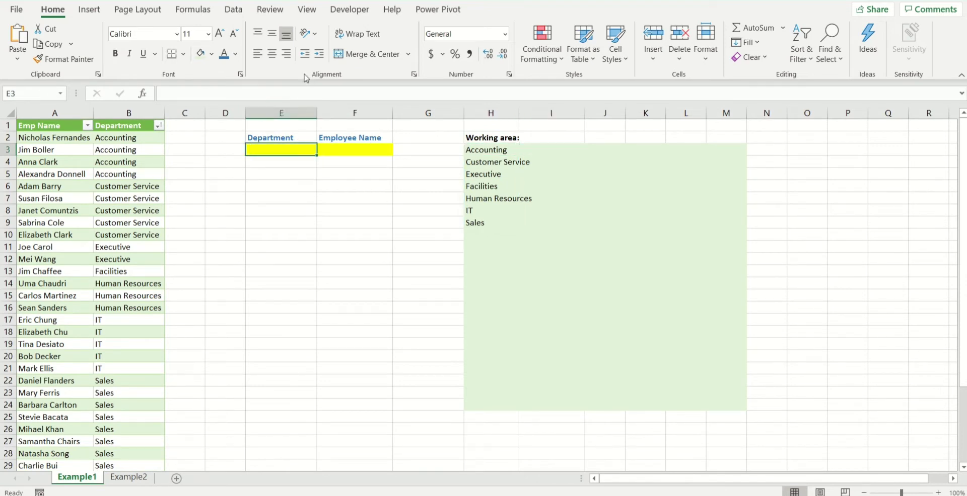
click(244, 17)
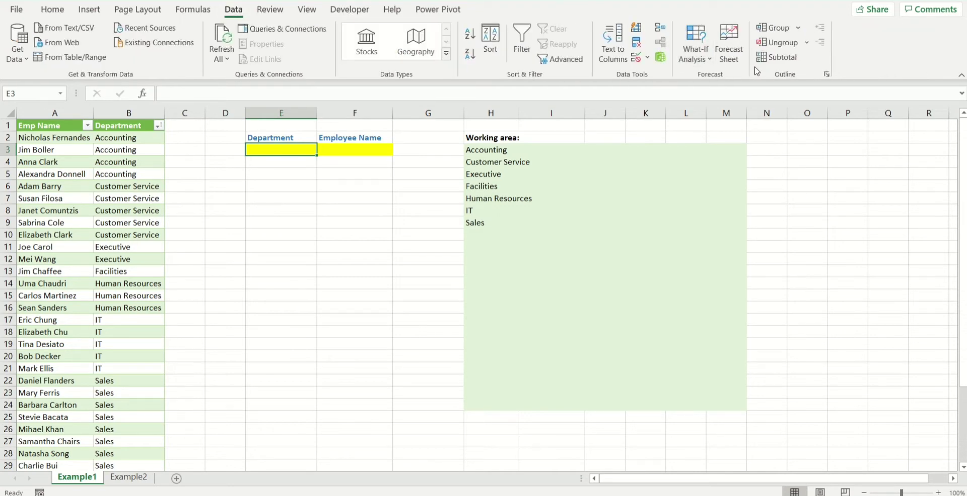
click(647, 58)
click(657, 75)
click(344, 215)
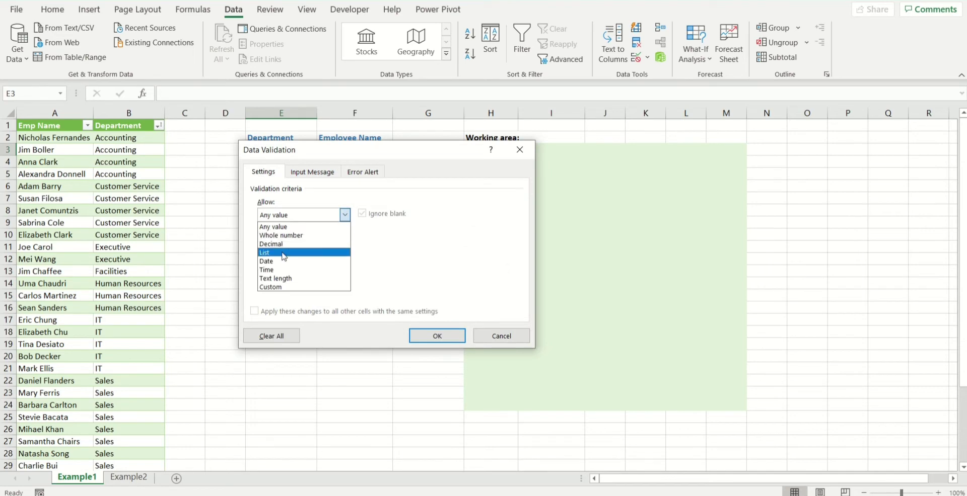
click(284, 253)
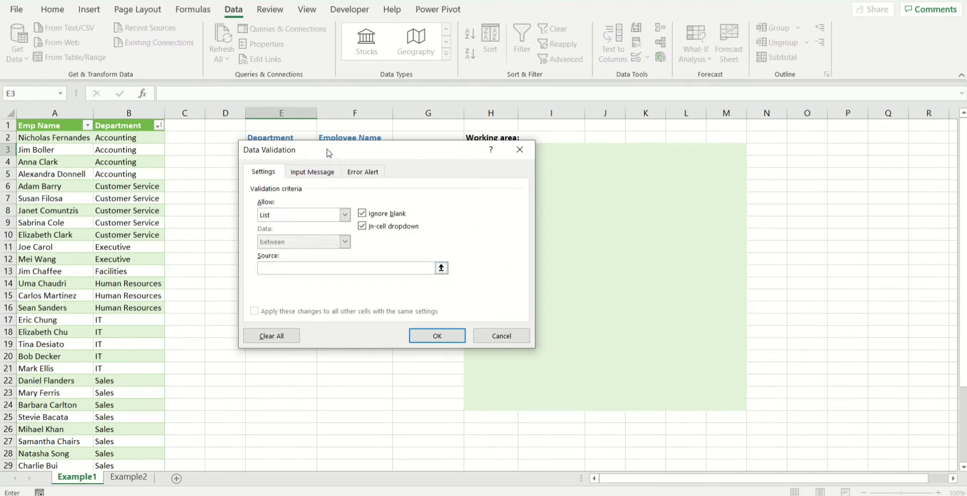
drag(328, 153, 696, 125)
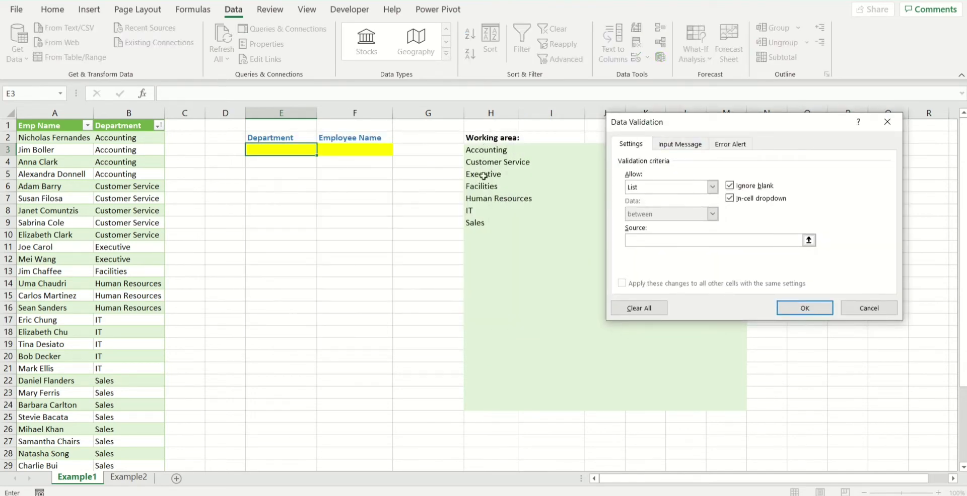
click(488, 149)
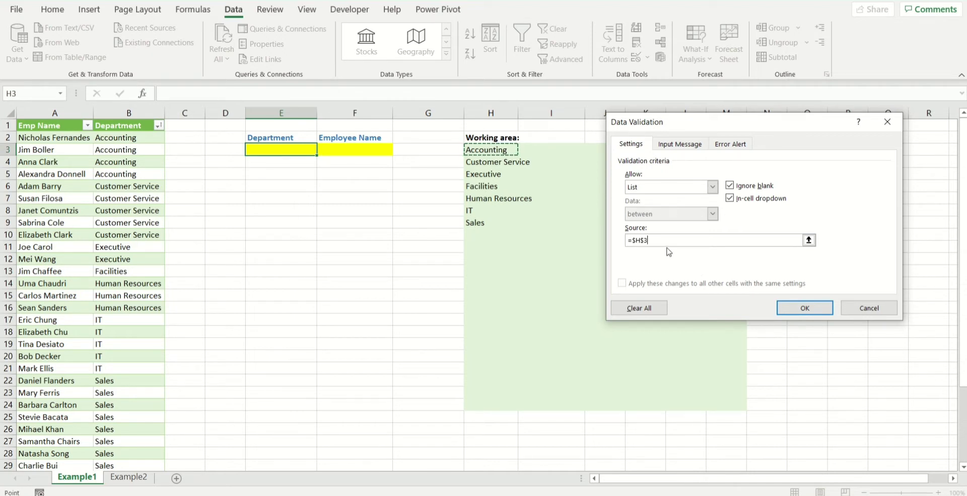
text(#)
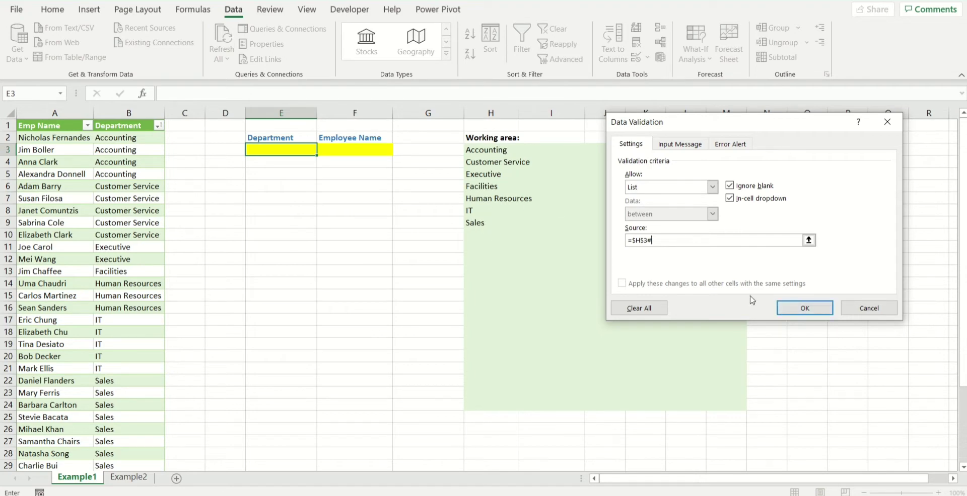
click(804, 308)
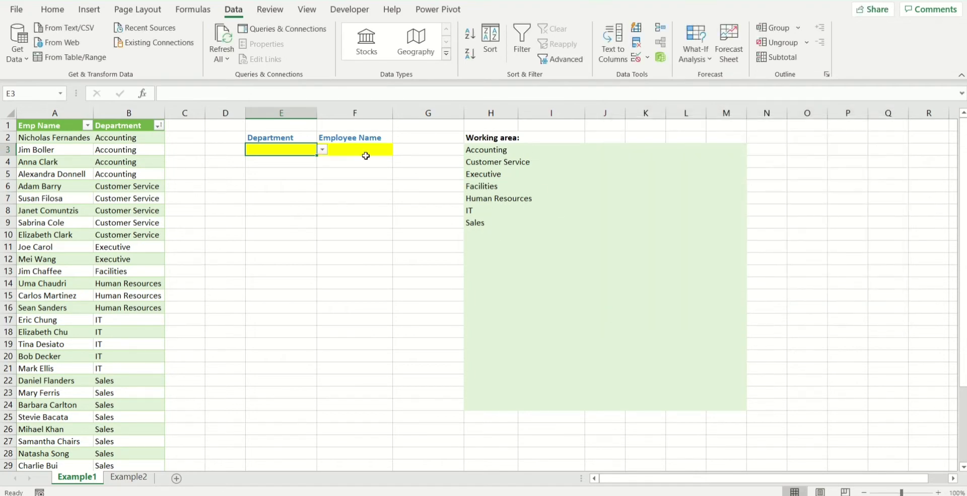
Choose Customer Service from E3's department list and autofit the width of column H.
click(321, 150)
click(297, 169)
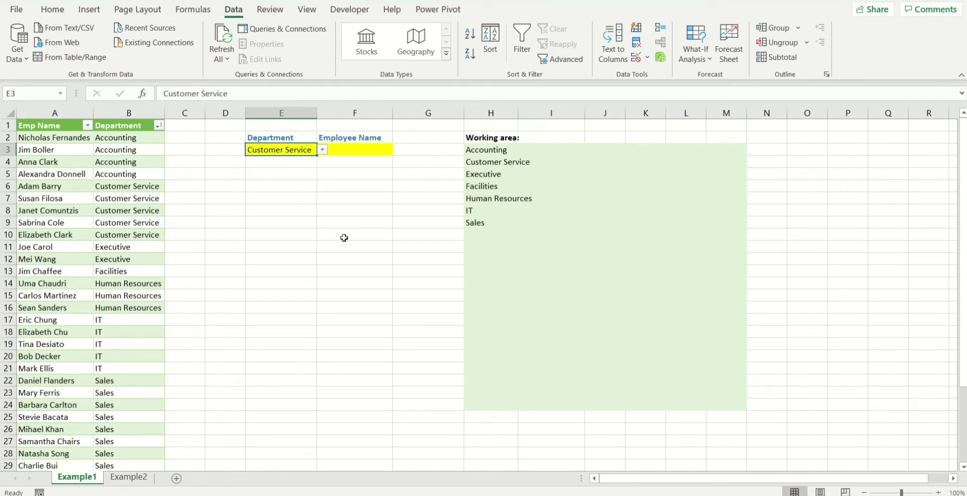
click(355, 150)
click(533, 150)
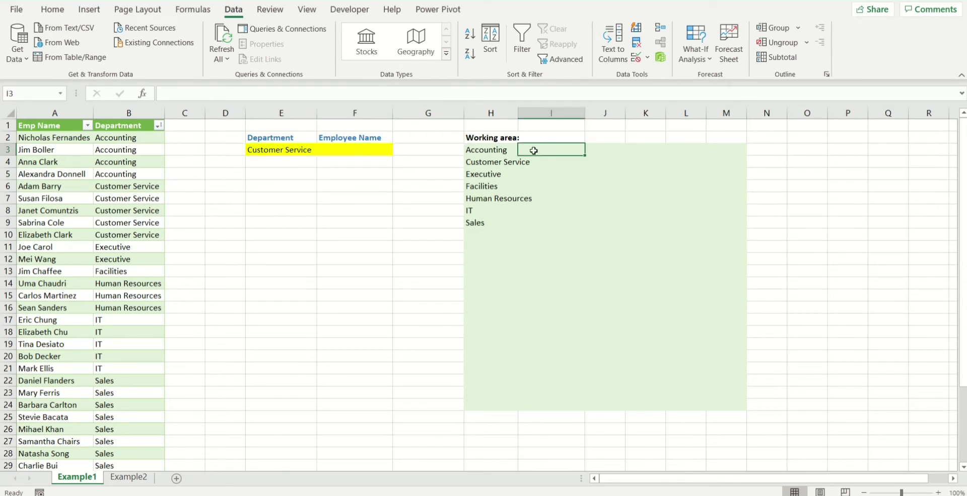
double_click(518, 112)
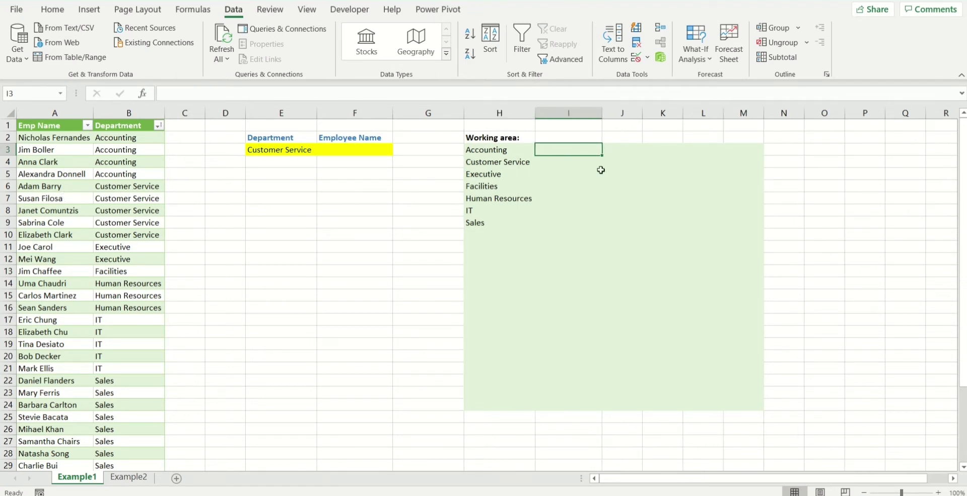
Enter =FILTER(Table1_2[Emp Name],$E$3=Table1_2[Department]) in I3 and check its names against the Customer Service rows of the table.
text(=fil)
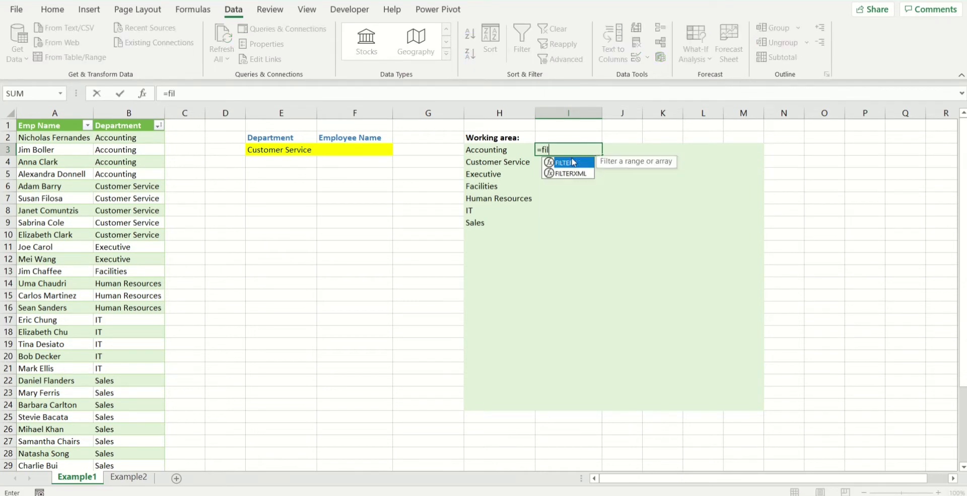
key(Tab)
click(80, 136)
key(ctrl+shift+Down)
text(,)
scroll(958, 208, up, 3)
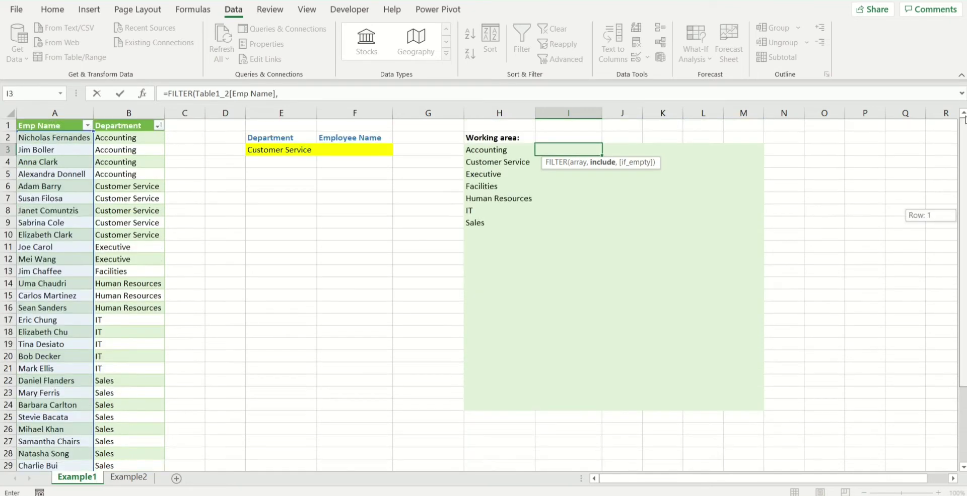
click(297, 148)
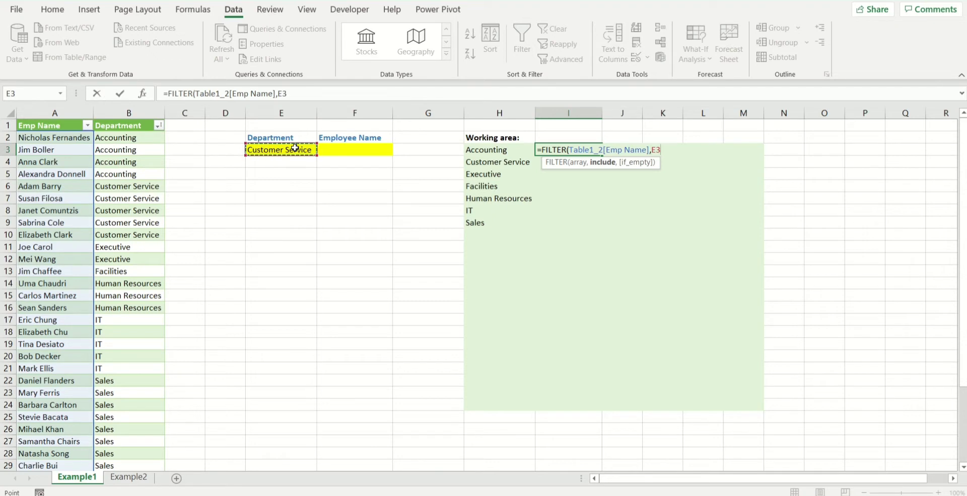
key(F4)
text(=)
click(129, 138)
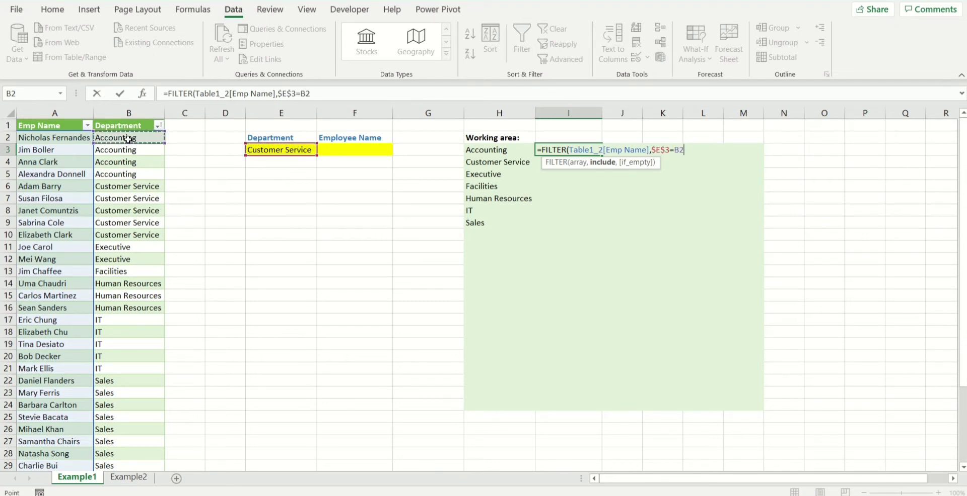
key(ctrl+shift+Down)
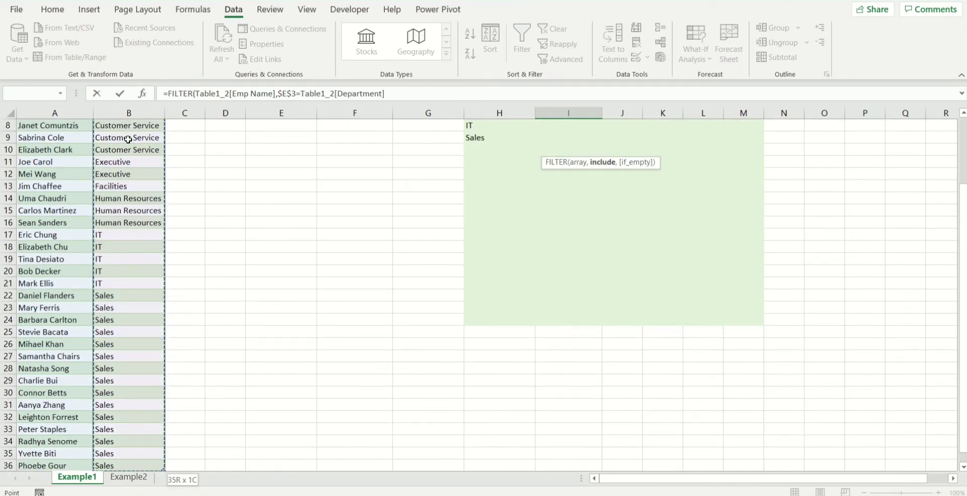
text())
key(Return)
key(Up)
key(Up)
key(Up)
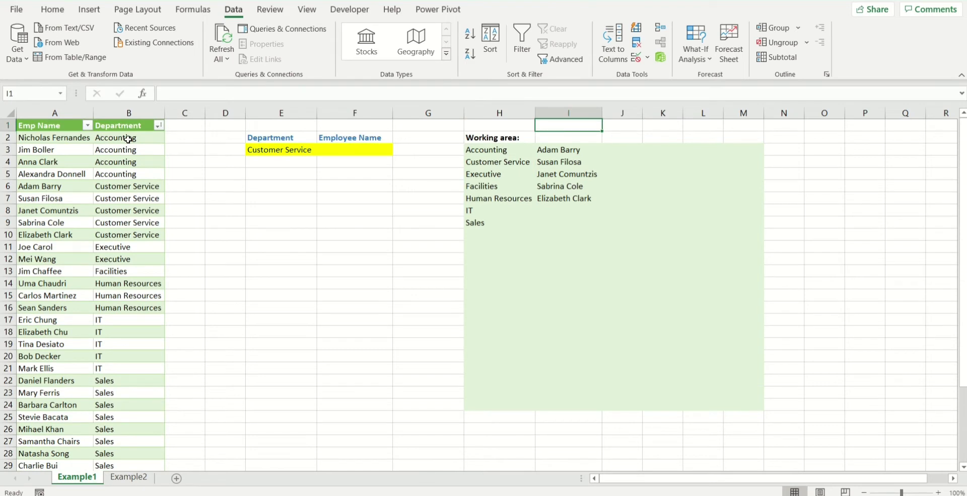
drag(75, 187, 78, 235)
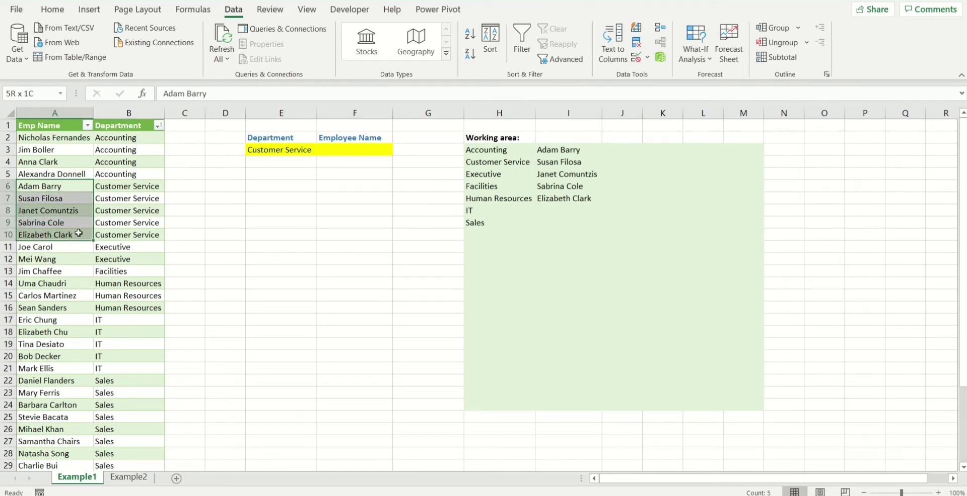
Add List data validation to the Employee Name cell F3, using the spilled range =$I$3# as its source.
click(364, 154)
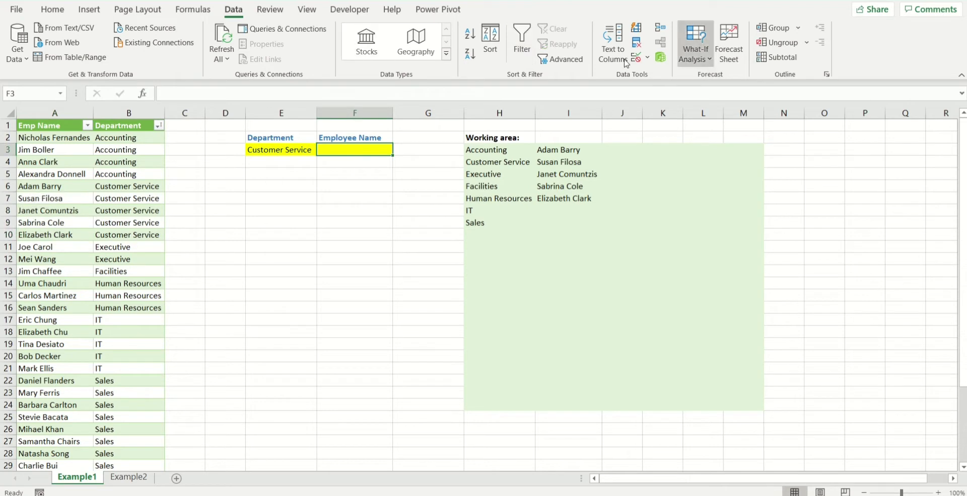
click(647, 58)
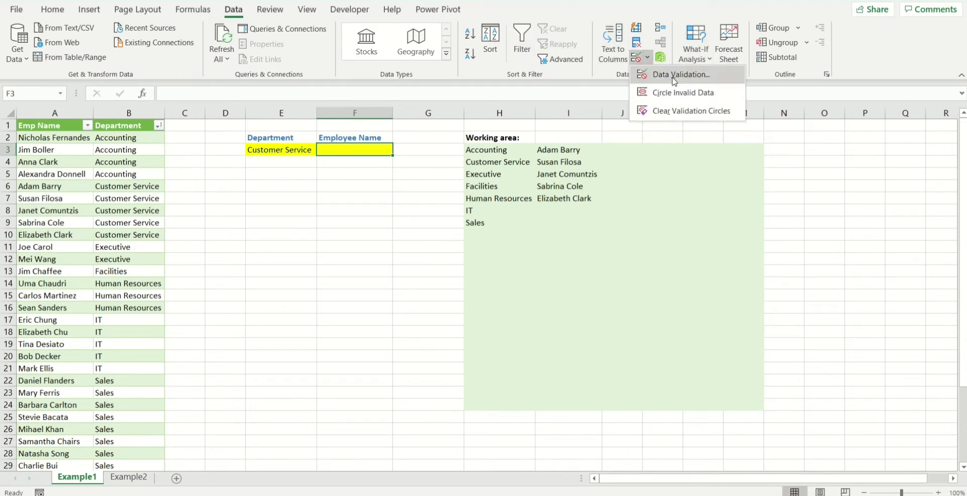
click(674, 76)
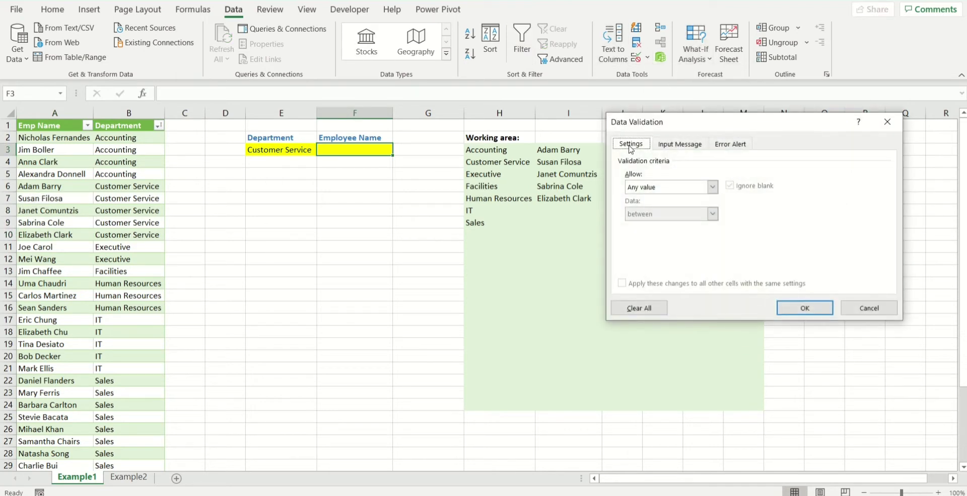
click(654, 187)
click(642, 224)
click(665, 242)
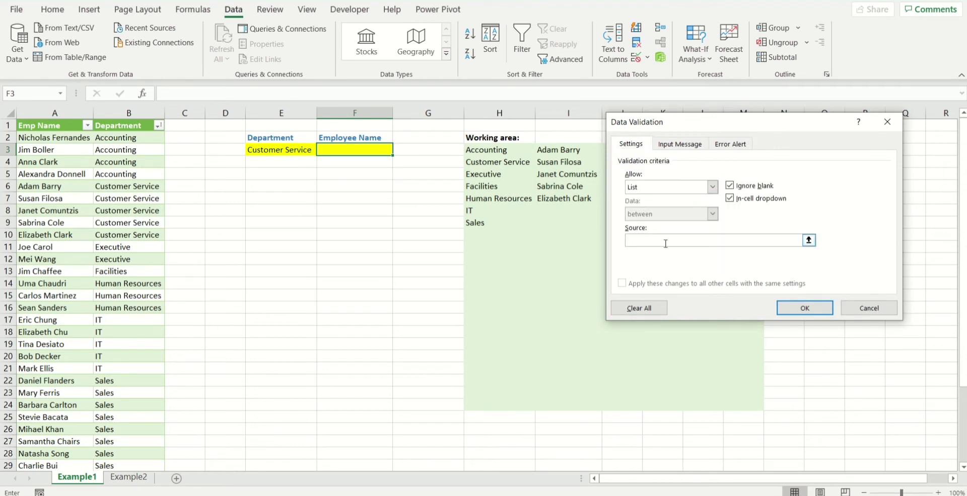
click(546, 150)
text(#)
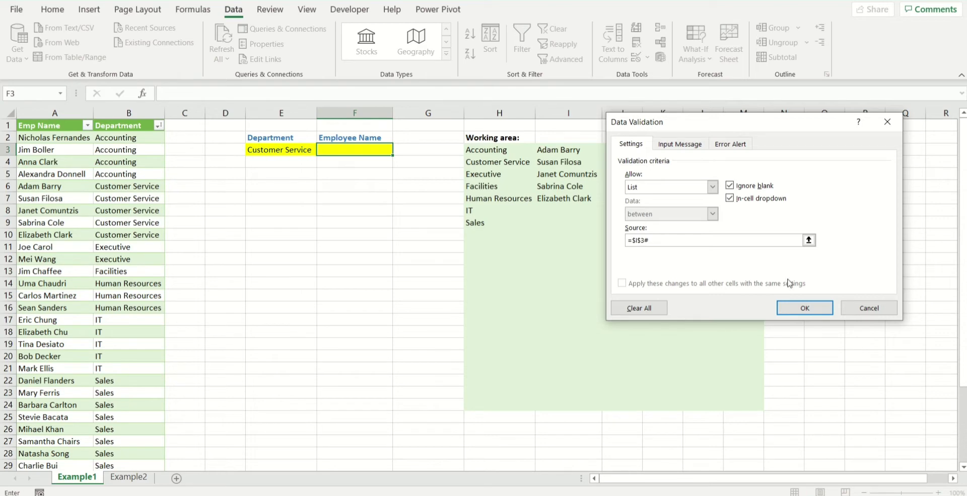
click(804, 308)
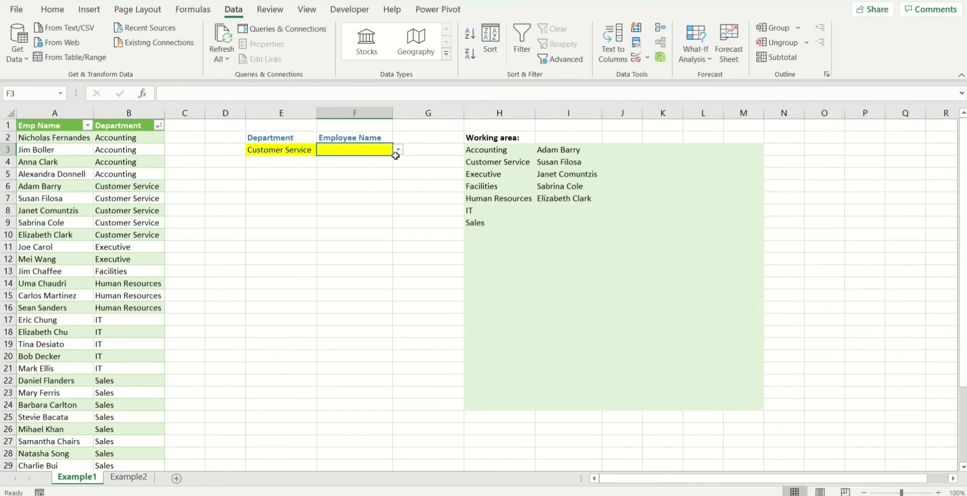
Pick the second employee from F3's validation list and return to the Department cell E3.
click(398, 150)
click(359, 168)
click(293, 154)
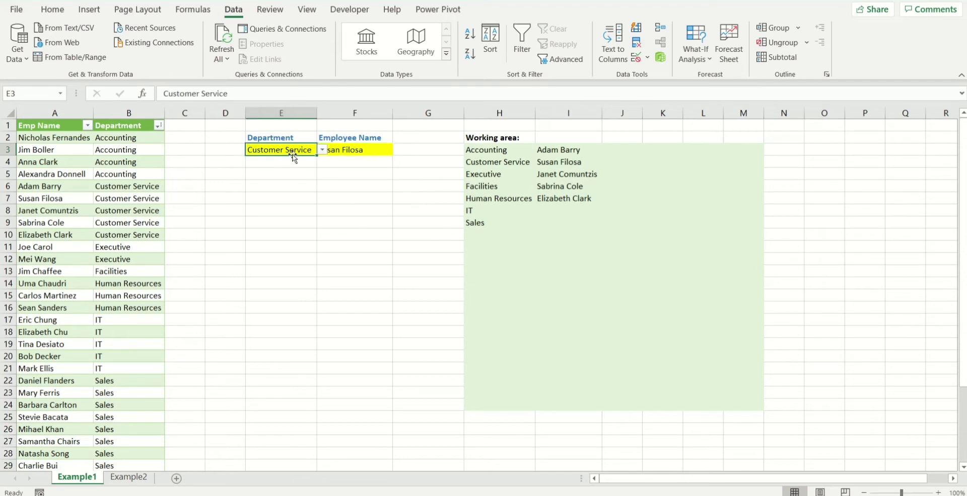
Choose Human Resources from E3's department list and pick the second employee offered in F3's list.
click(323, 151)
click(291, 196)
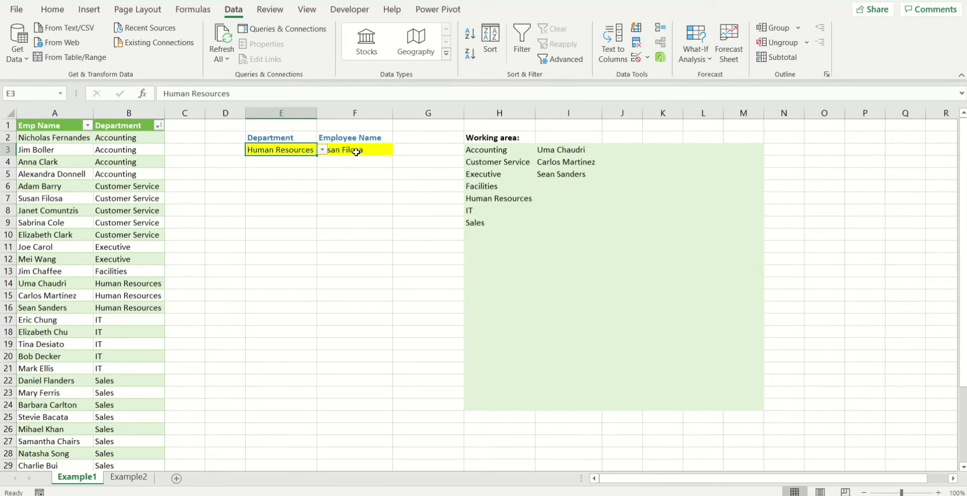
click(355, 151)
click(397, 150)
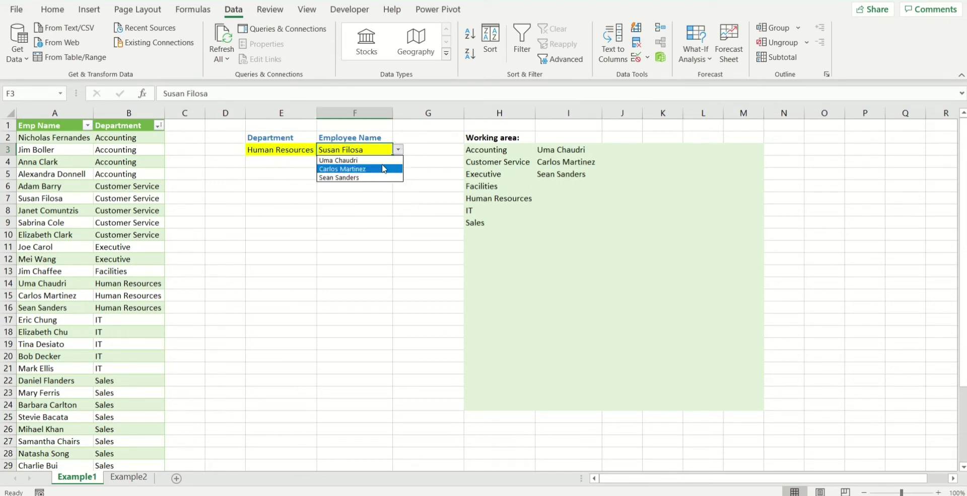
click(353, 166)
click(361, 206)
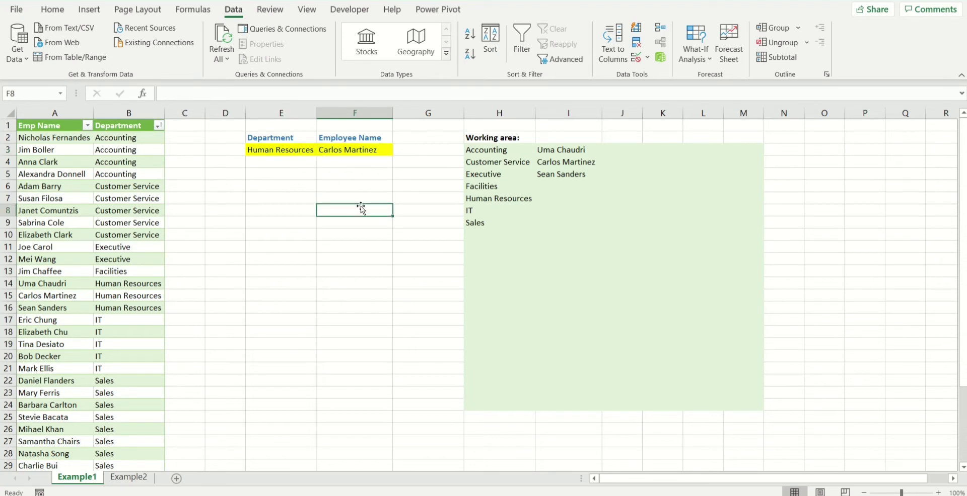
Review the working-area formulas in H3 and I3, the drop-down cells E3 and F3, and the source table in columns A and B.
click(498, 147)
click(569, 150)
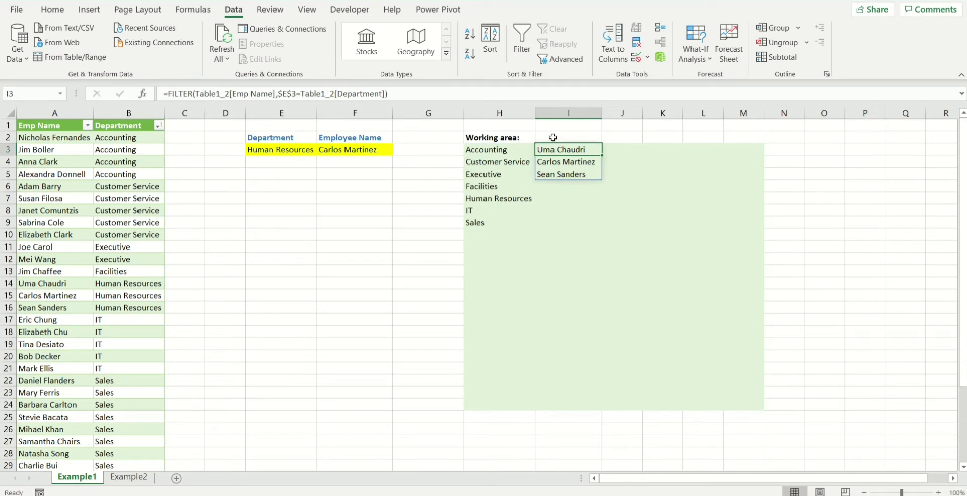
click(532, 137)
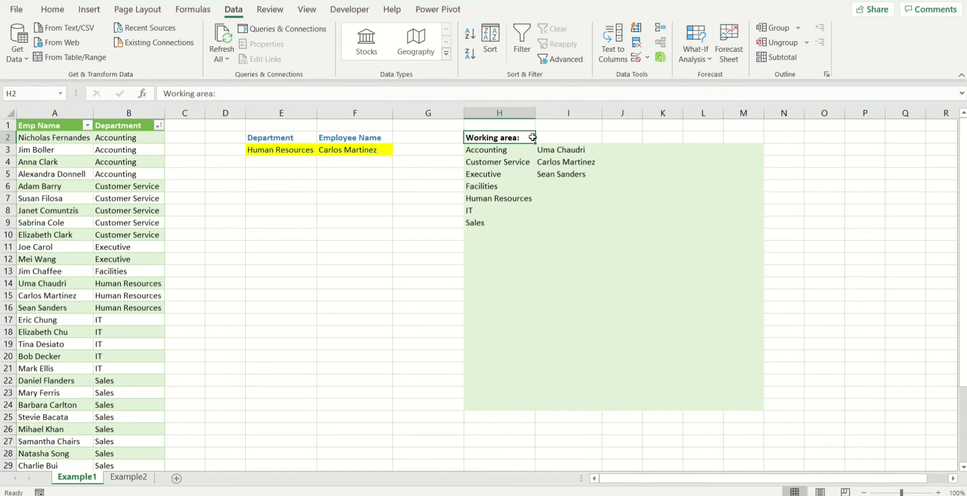
drag(285, 127, 362, 155)
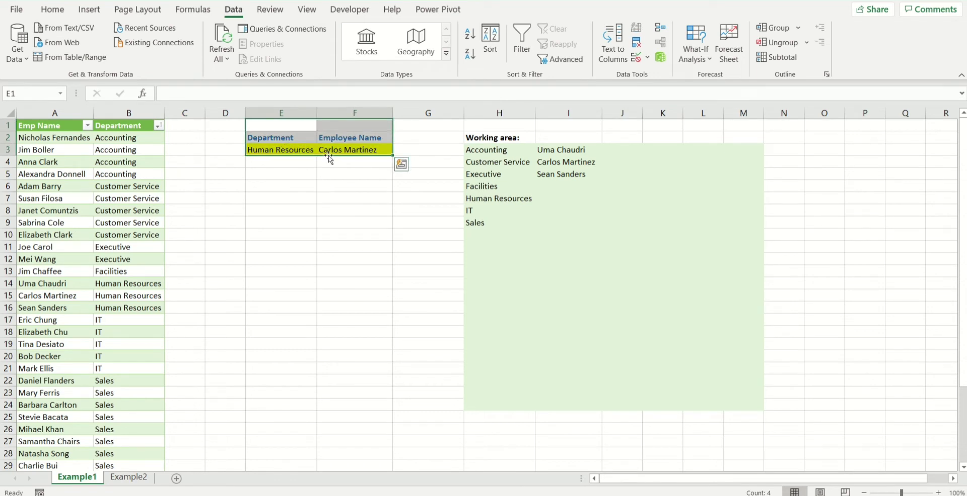
click(334, 176)
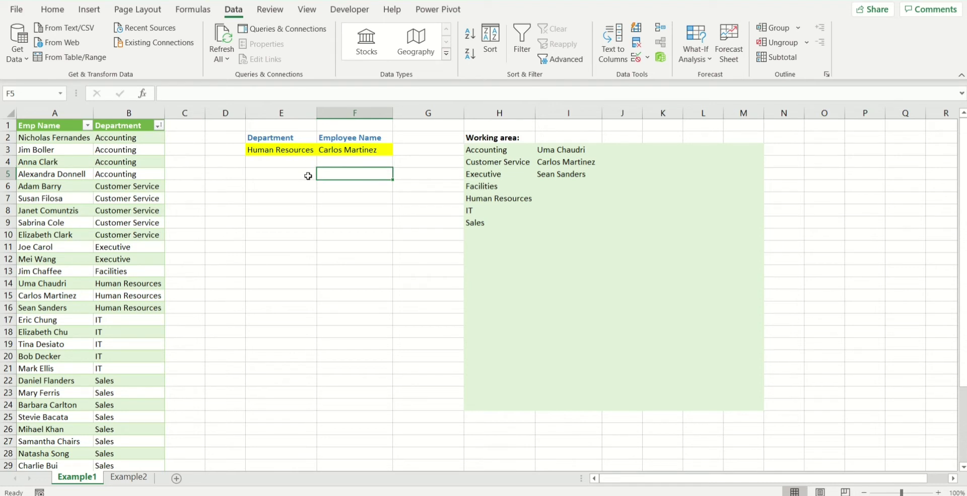
click(294, 150)
click(349, 152)
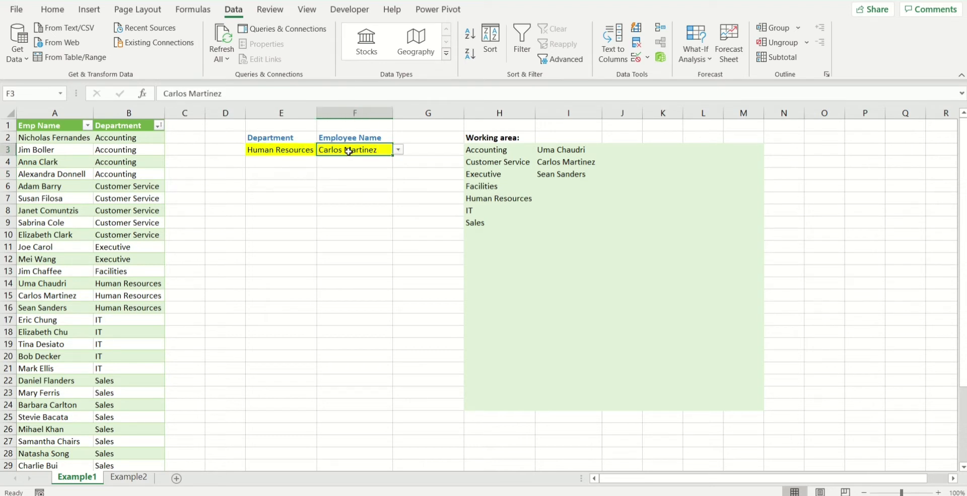
click(287, 150)
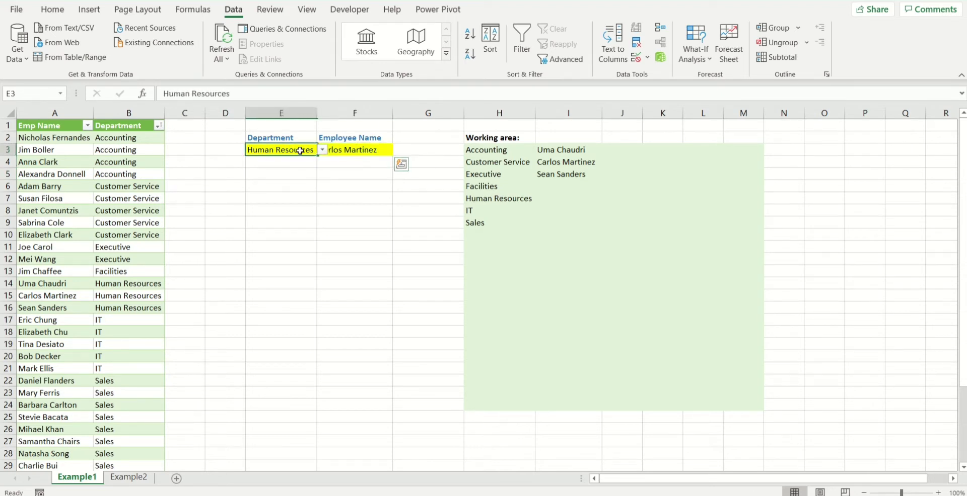
click(308, 184)
click(344, 183)
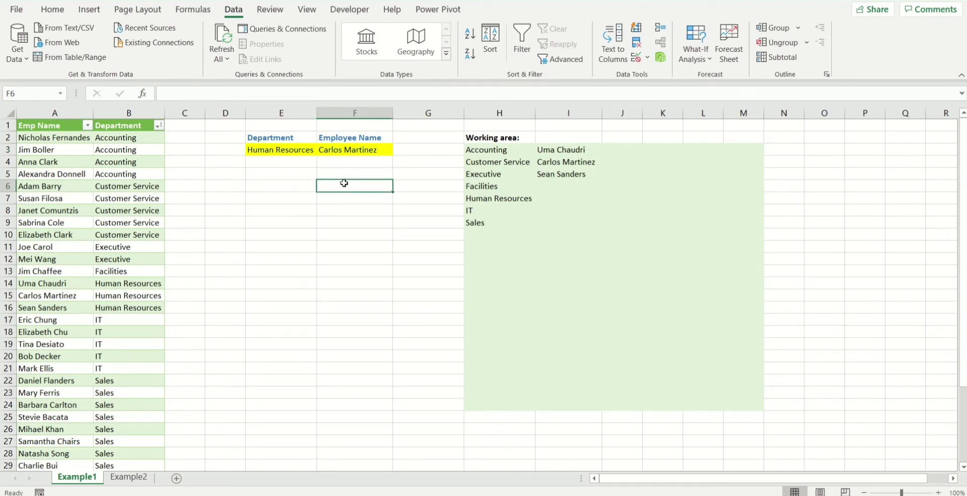
drag(50, 111, 96, 111)
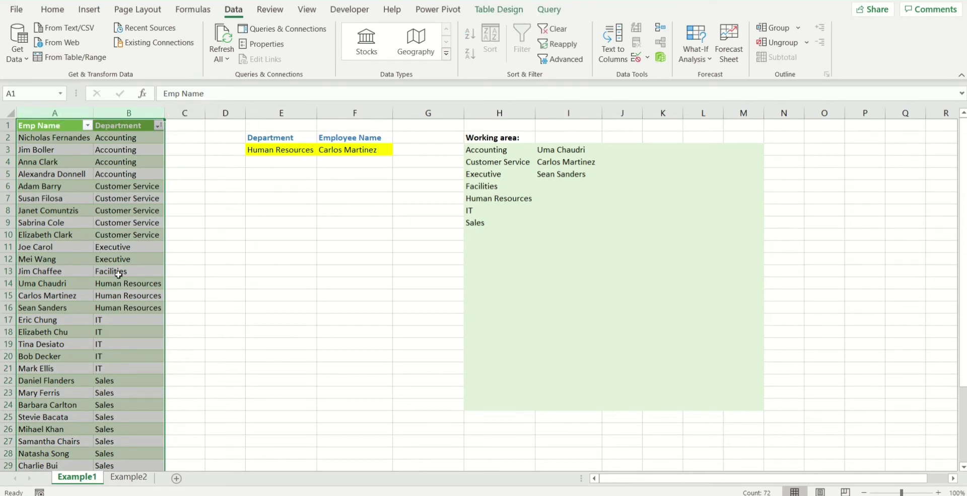
Enter the label OFFSET in cell D2 of the Example2 sheet.
click(128, 477)
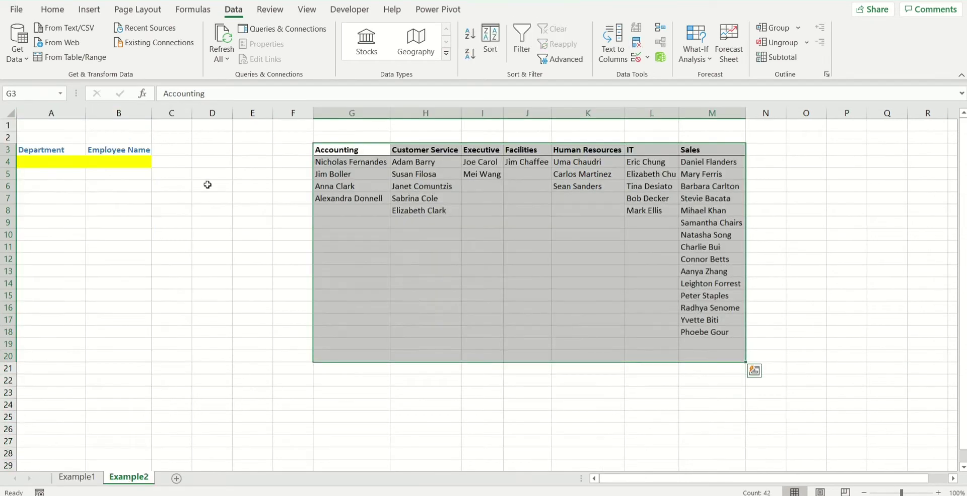
click(210, 135)
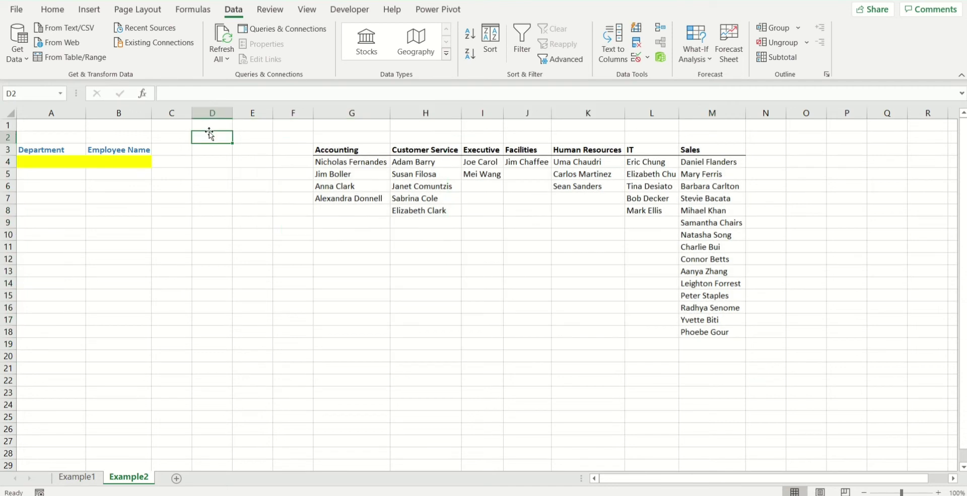
text(OFFSET)
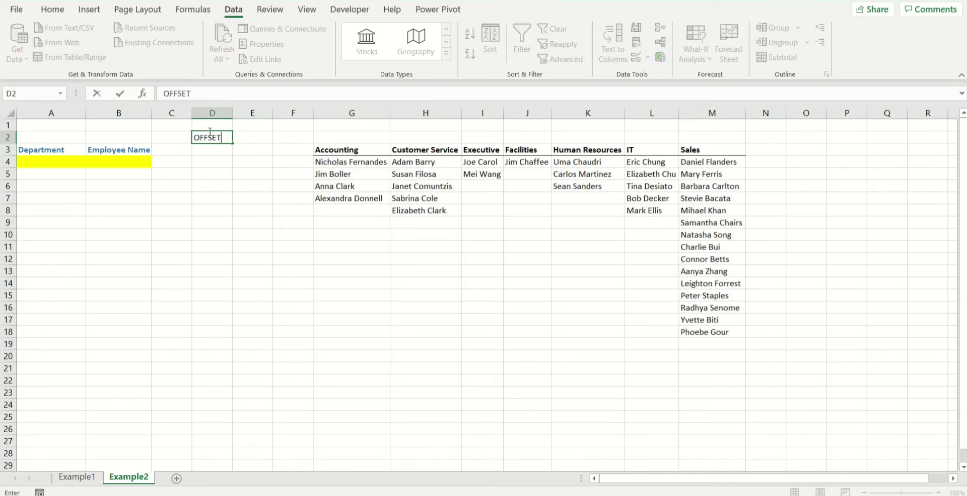
key(Return)
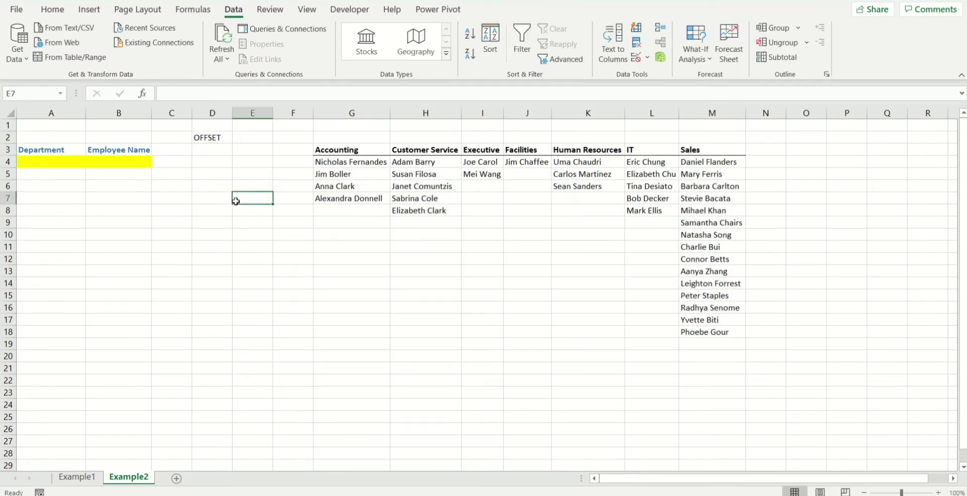
Shade the department table range G3:M21 with the light green fill colour.
click(349, 150)
drag(467, 166, 721, 375)
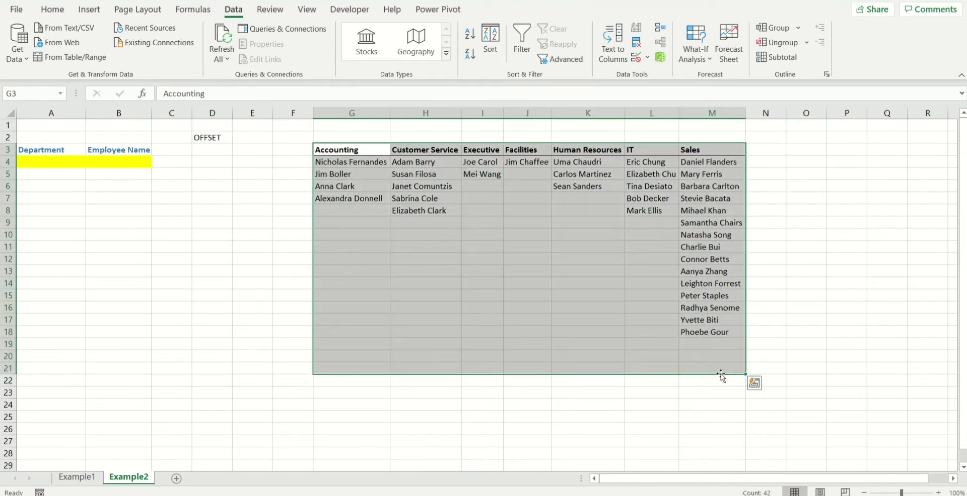
click(52, 9)
click(201, 56)
Enter the heading "Working Area:" in G1 above the shaded range and make it bold.
click(336, 130)
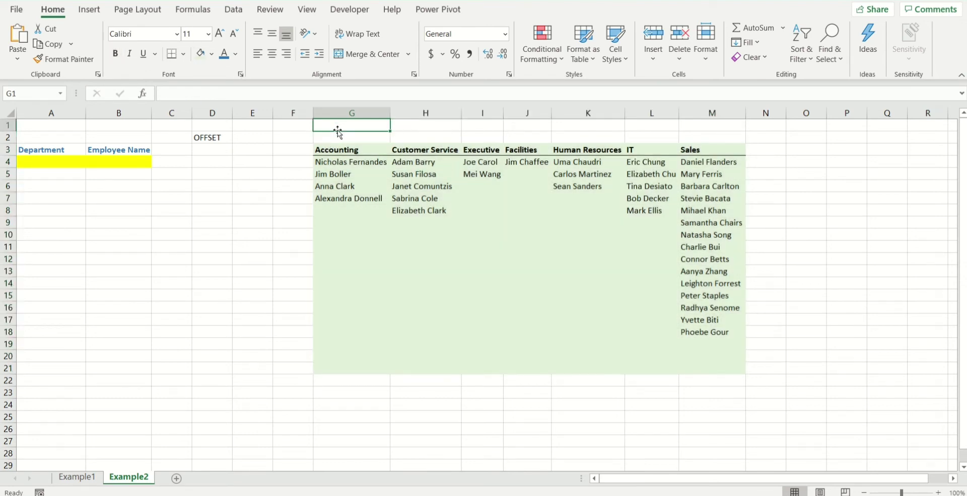
text(Working Area:)
key(Return)
click(338, 128)
key(ctrl+b)
click(297, 153)
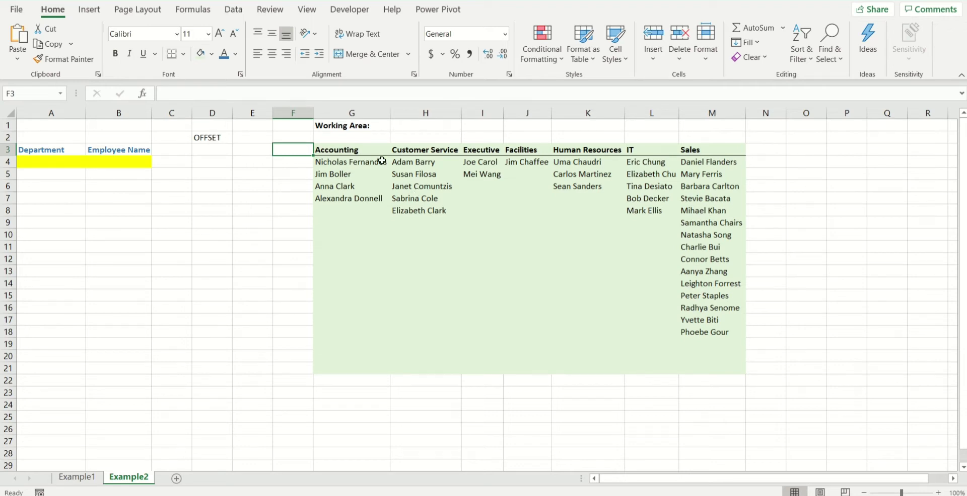
Compare the Example1 source table with Example2's layout, examining the department headers in row 3 and the employee names beneath them.
click(80, 478)
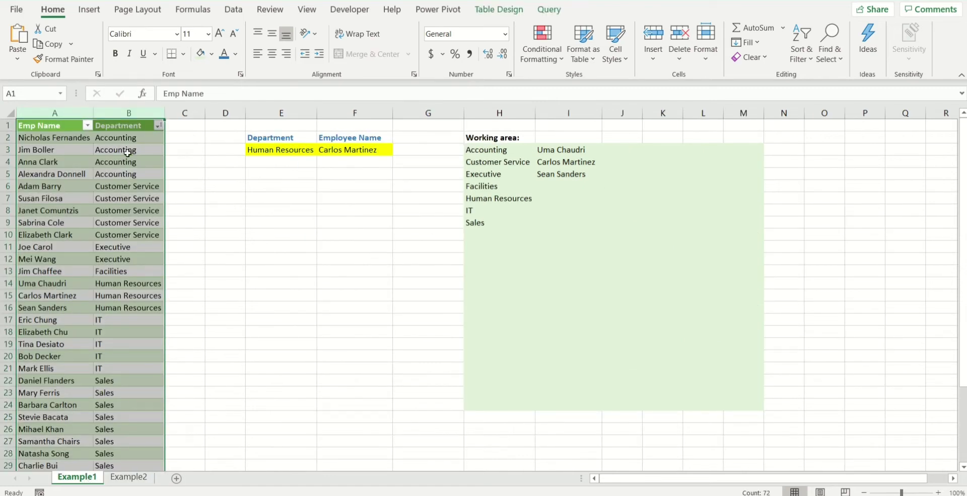
click(129, 477)
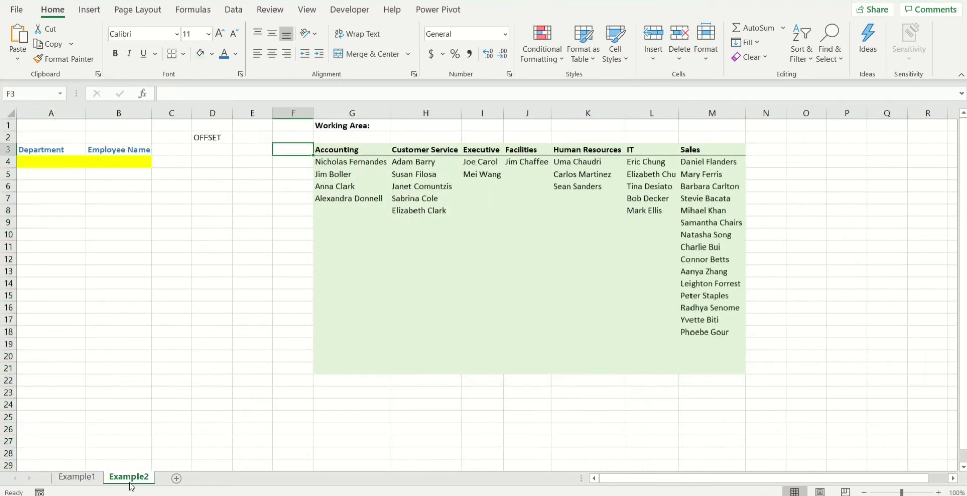
click(363, 148)
click(436, 150)
click(485, 149)
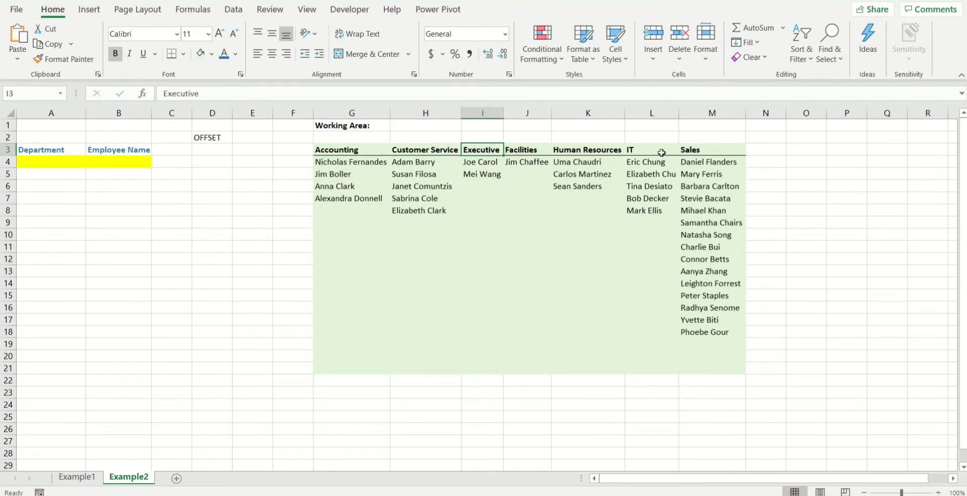
drag(365, 149, 695, 147)
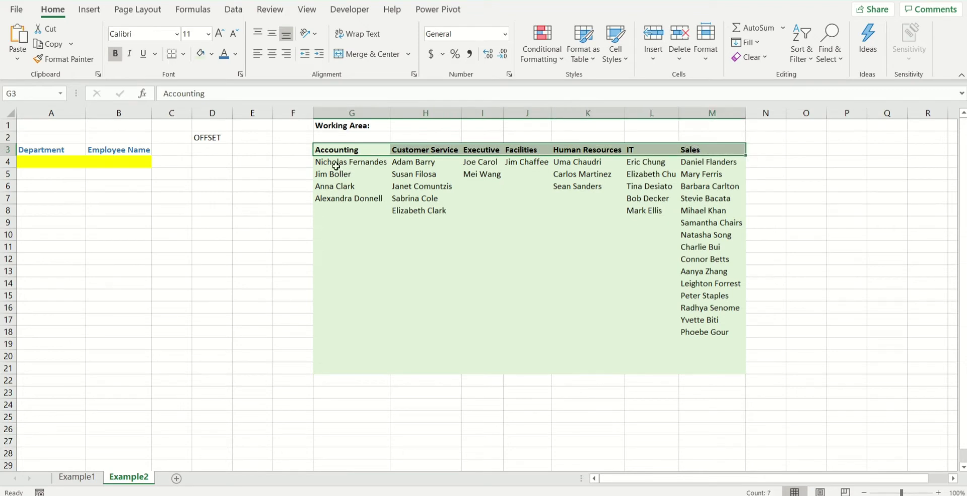
drag(336, 166, 361, 238)
drag(405, 173, 401, 243)
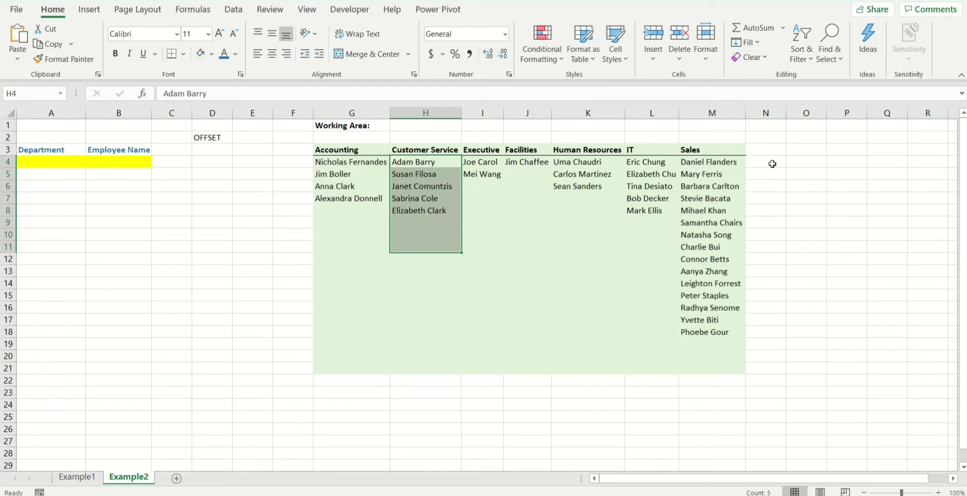
click(718, 175)
Add List data validation to the Department cell A4 with the headers G3:M3 as source, and choose Customer Service from it.
click(70, 162)
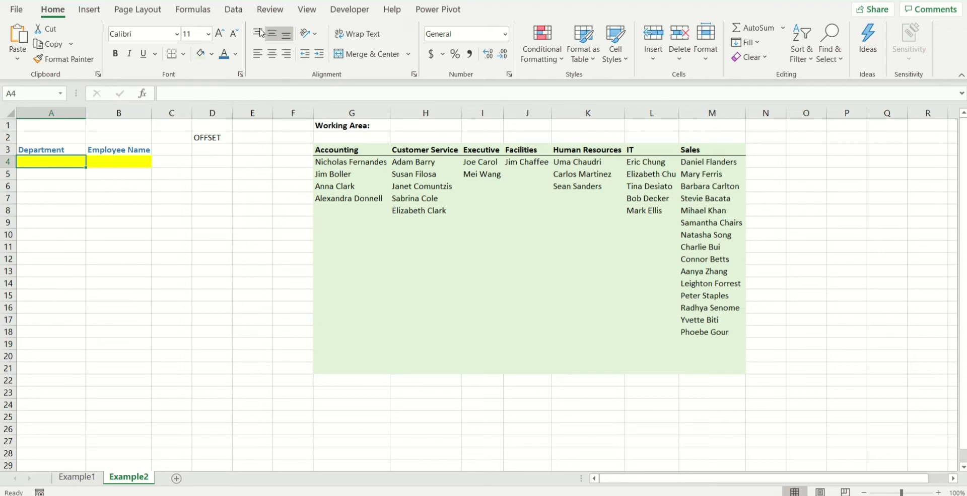
click(234, 9)
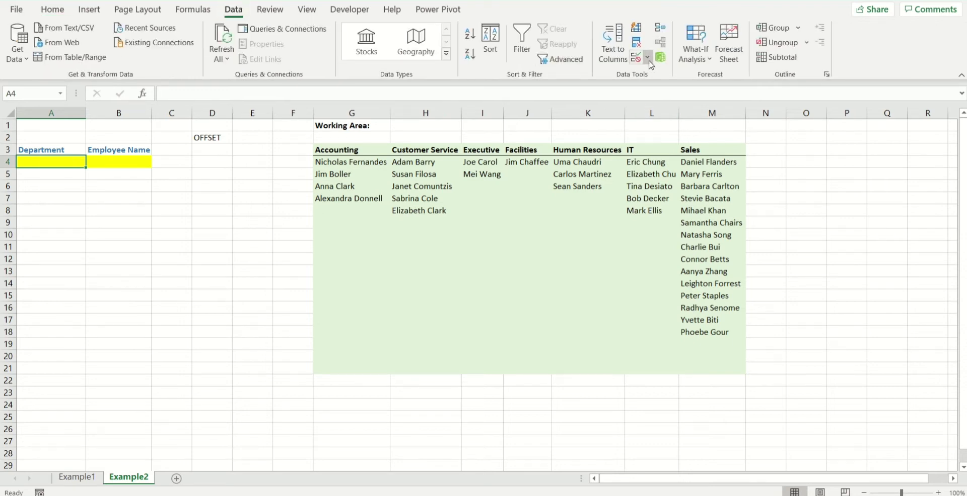
click(646, 58)
click(654, 73)
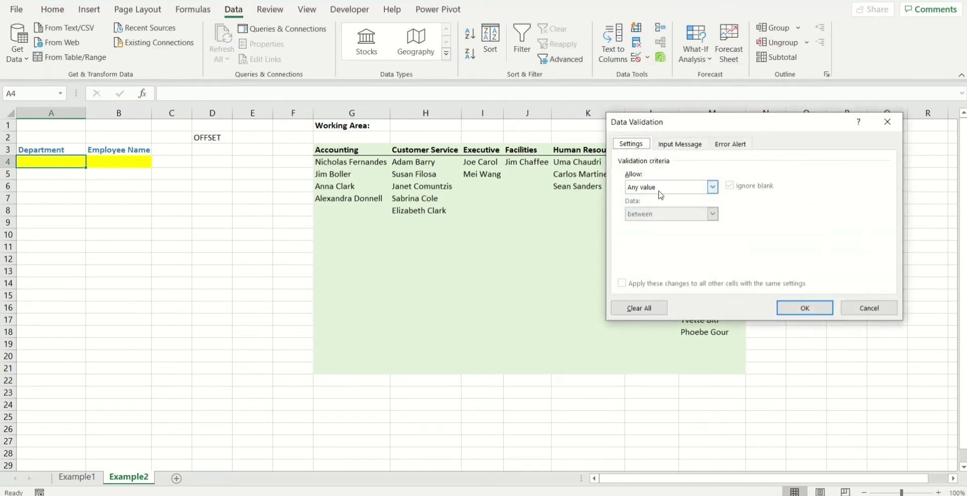
click(659, 190)
click(647, 223)
click(646, 239)
drag(704, 122, 632, 243)
drag(359, 151, 696, 149)
click(730, 429)
click(91, 162)
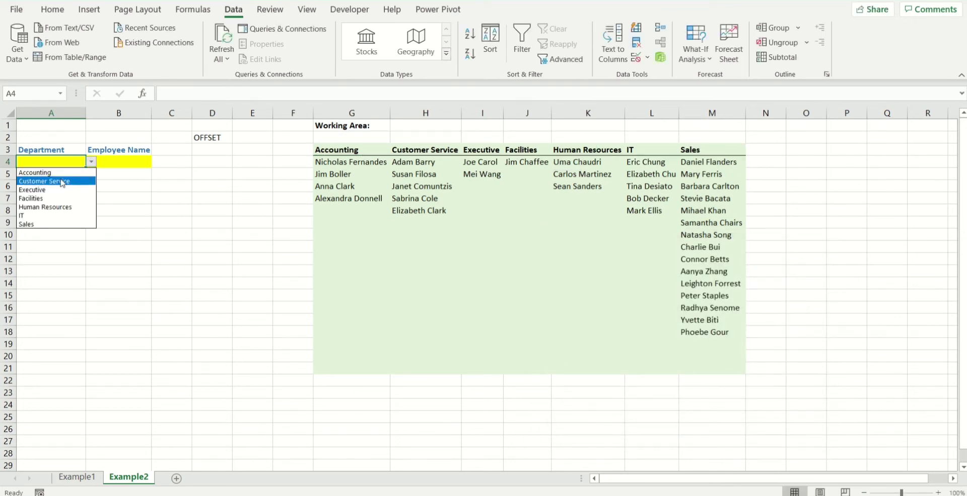
click(61, 179)
Start an OFFSET formula in the Employee Name cell B4 with the absolute reference $G$3 and a row offset of 1.
click(121, 162)
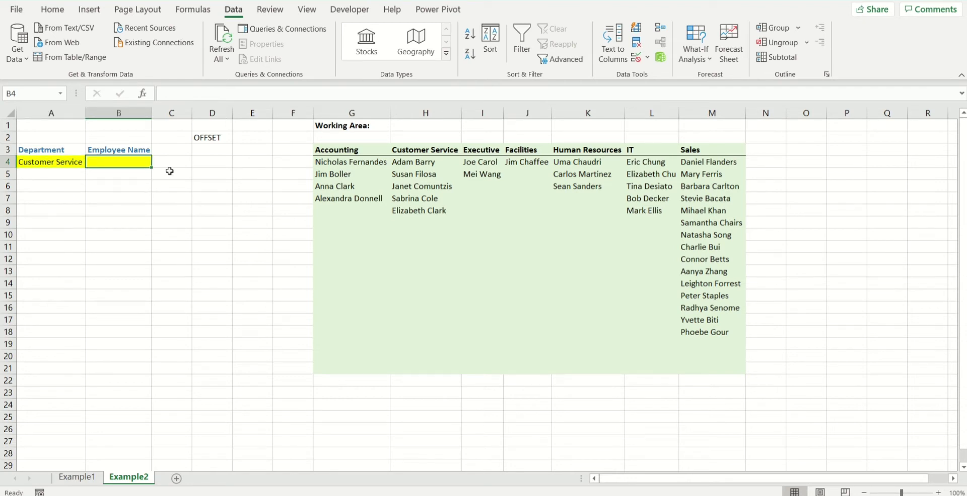
text(=of)
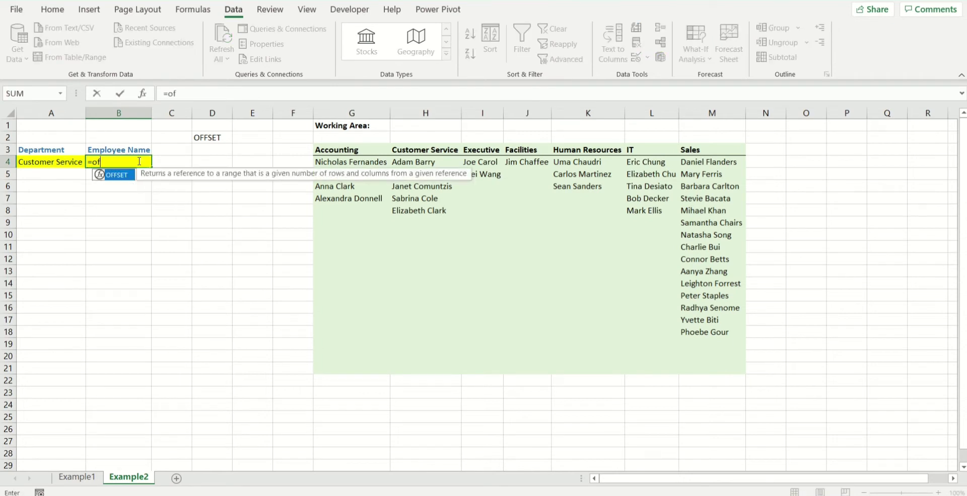
text(f)
key(Tab)
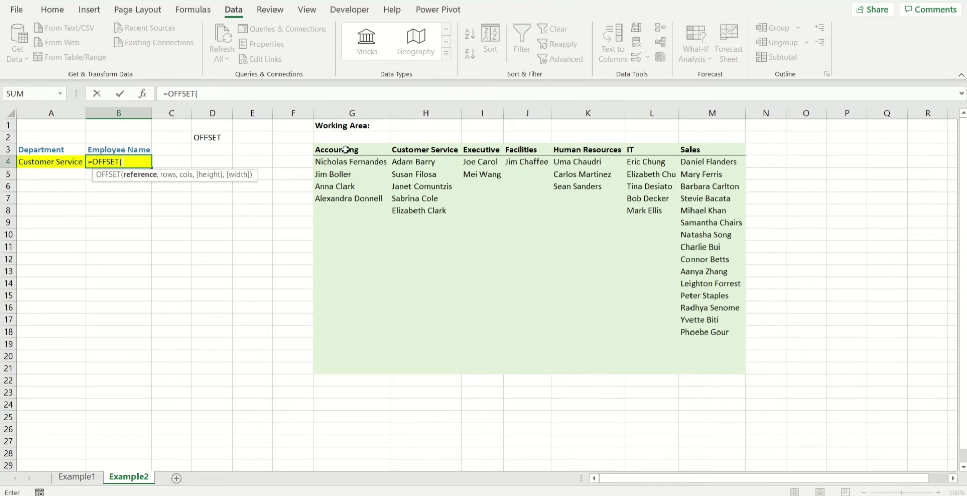
click(346, 149)
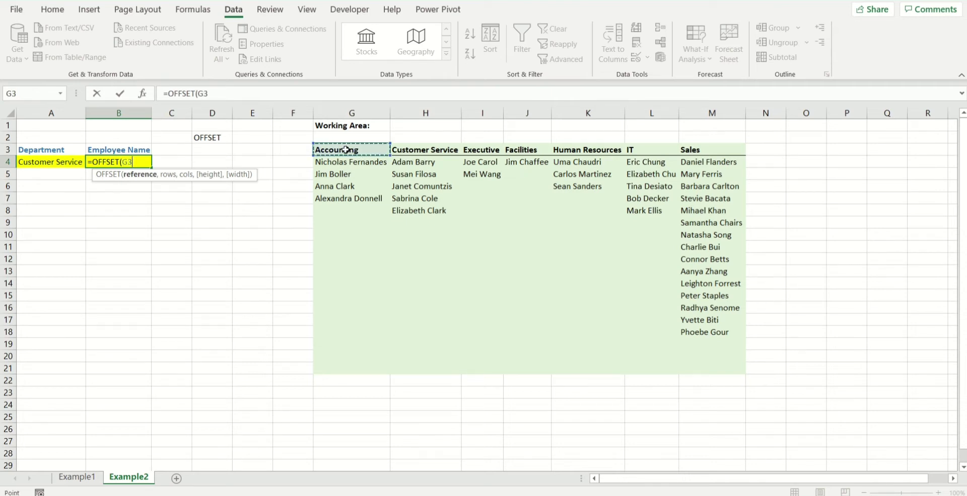
key(F4)
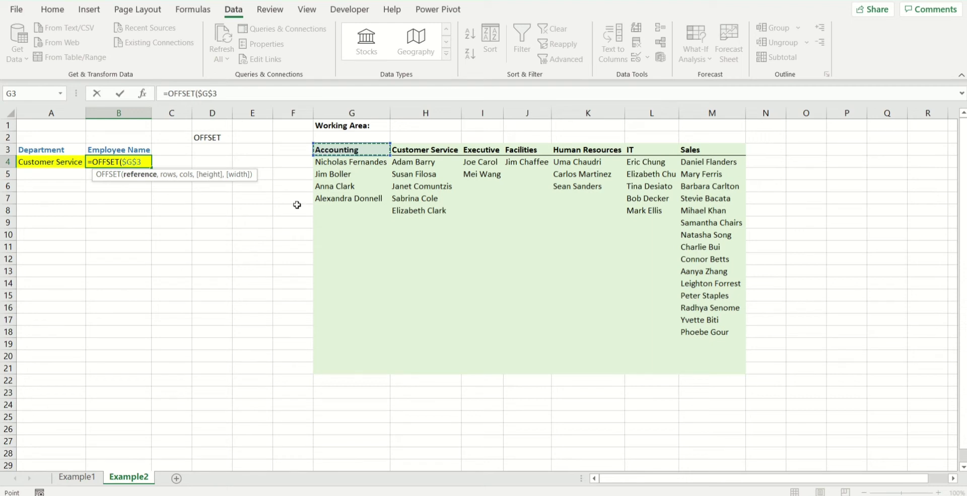
text(,)
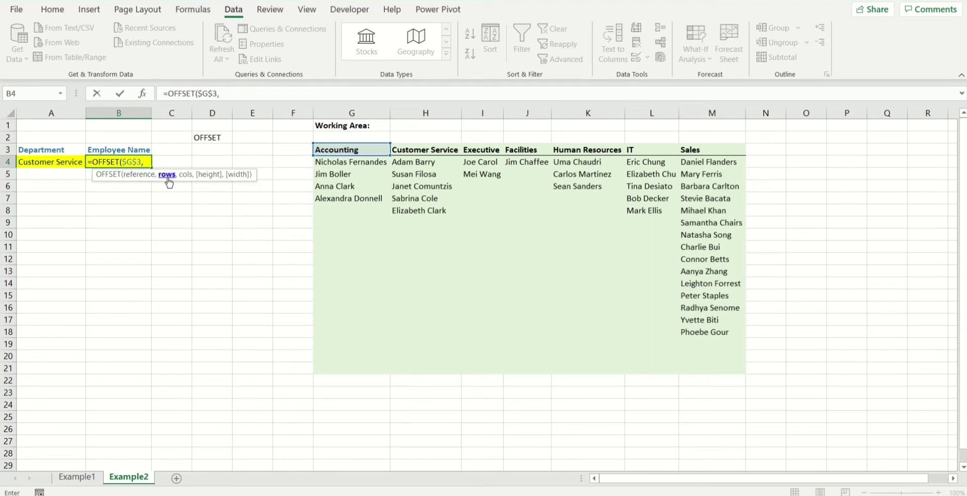
text(1)
text(,)
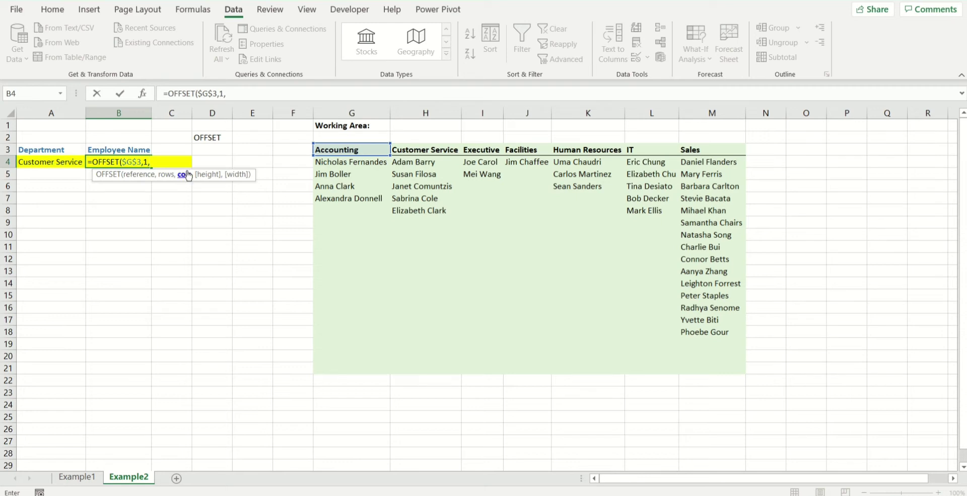
Nest a MATCH function as the OFFSET formula's column argument, with the absolute Department cell $A$4 as its lookup value.
click(255, 93)
text(matc)
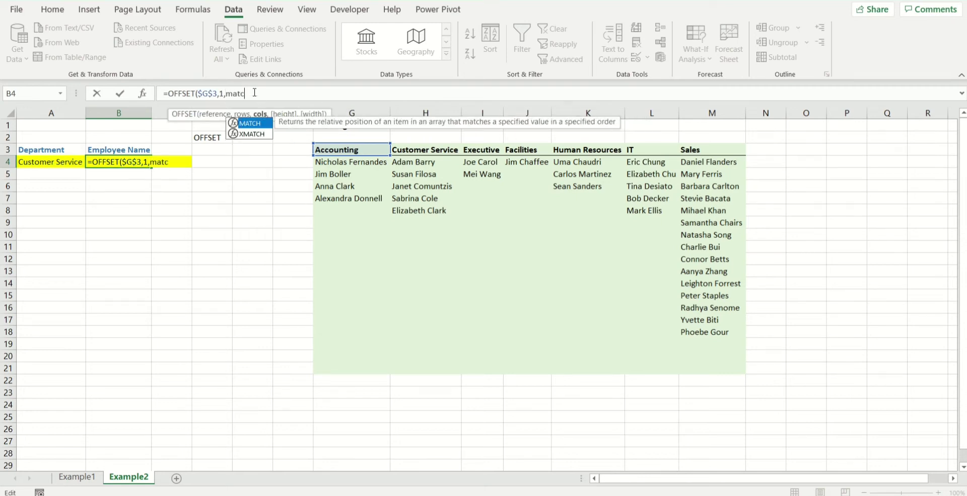
key(Tab)
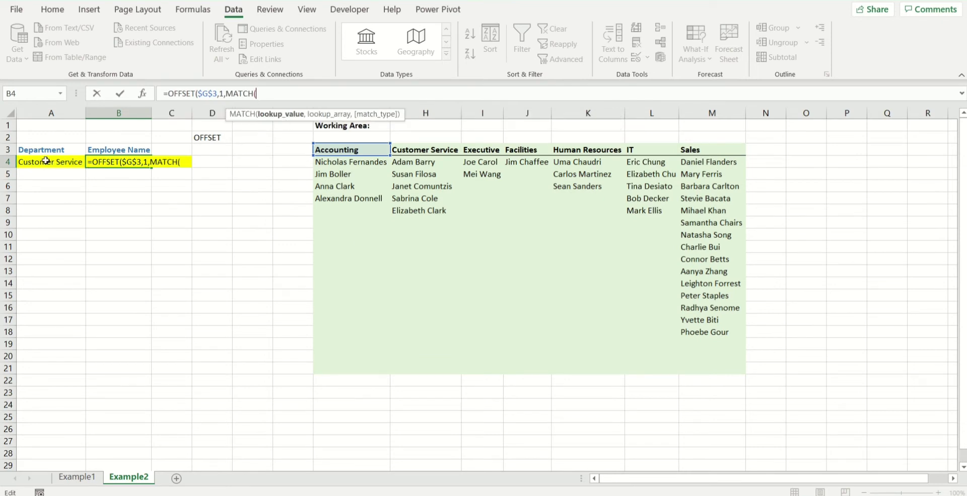
click(44, 161)
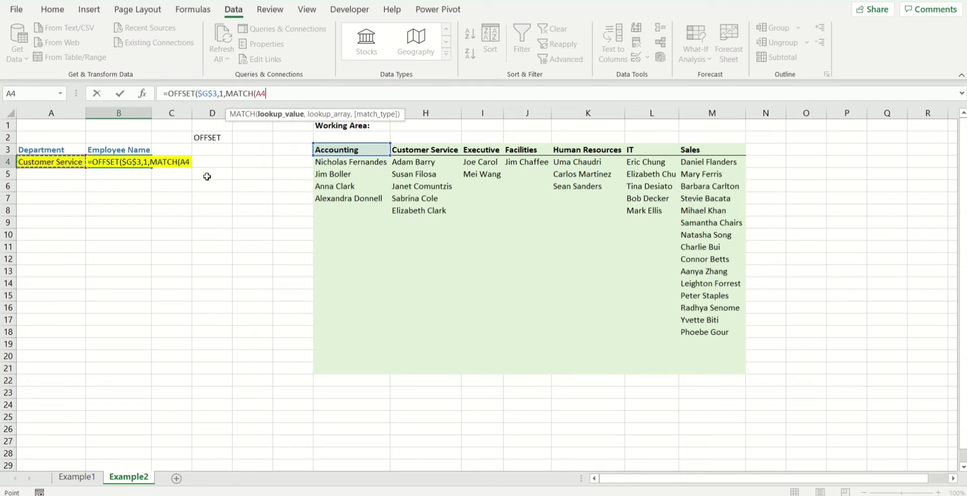
key(F4)
text(,)
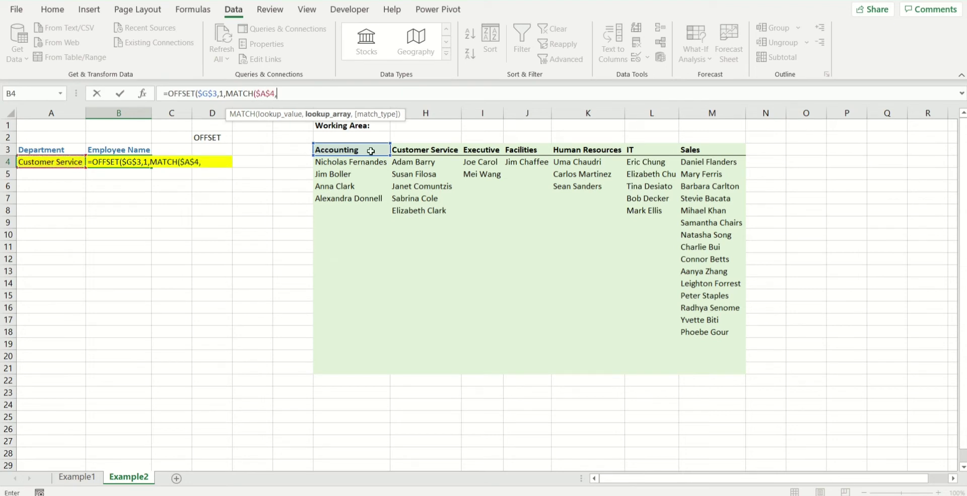
Give MATCH the department header row as the absolute lookup array $G$3:$M$3, omit the match type and close the function.
drag(370, 149, 700, 151)
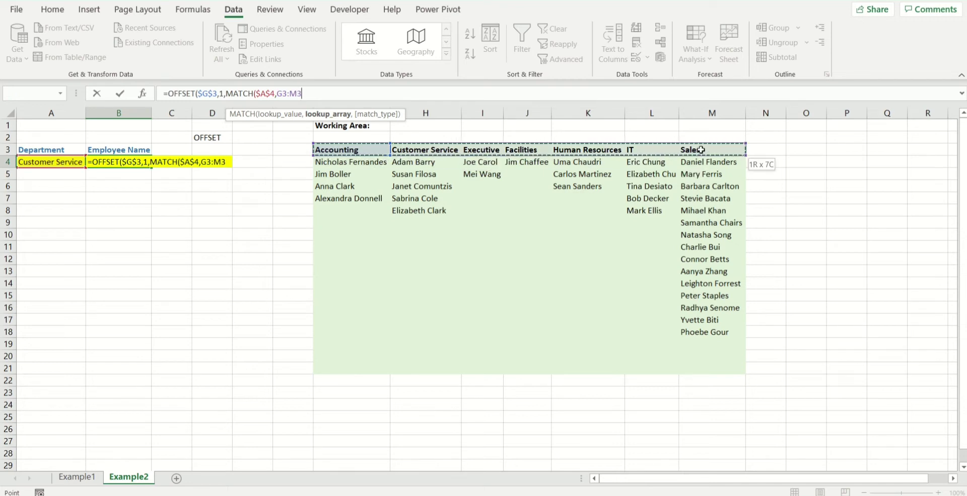
text(,)
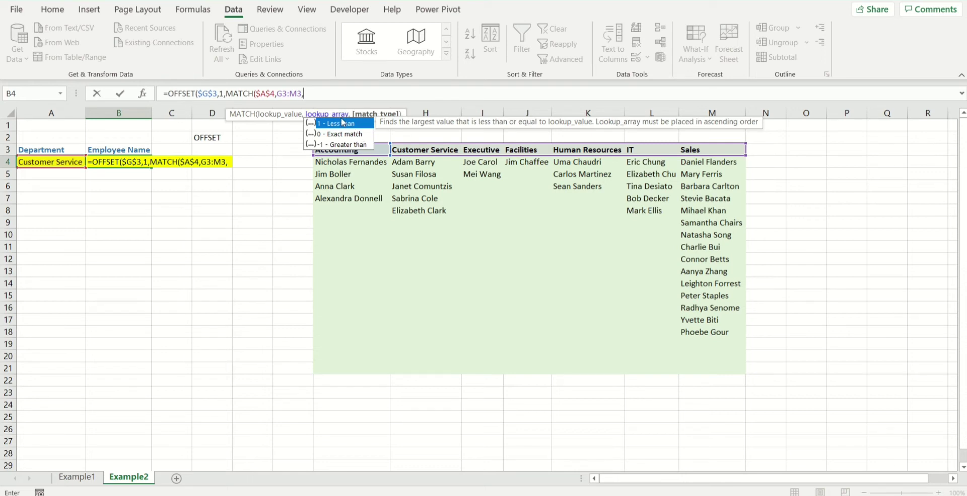
key(BackSpace)
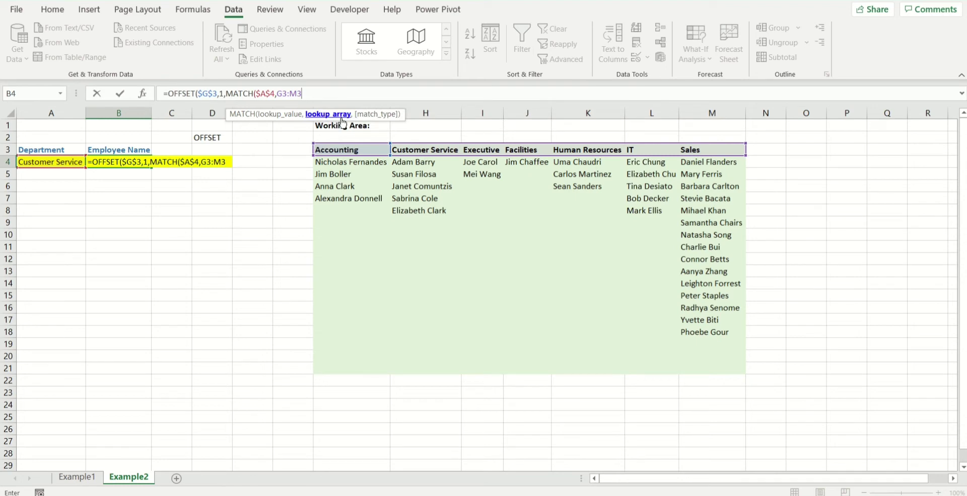
key(F4)
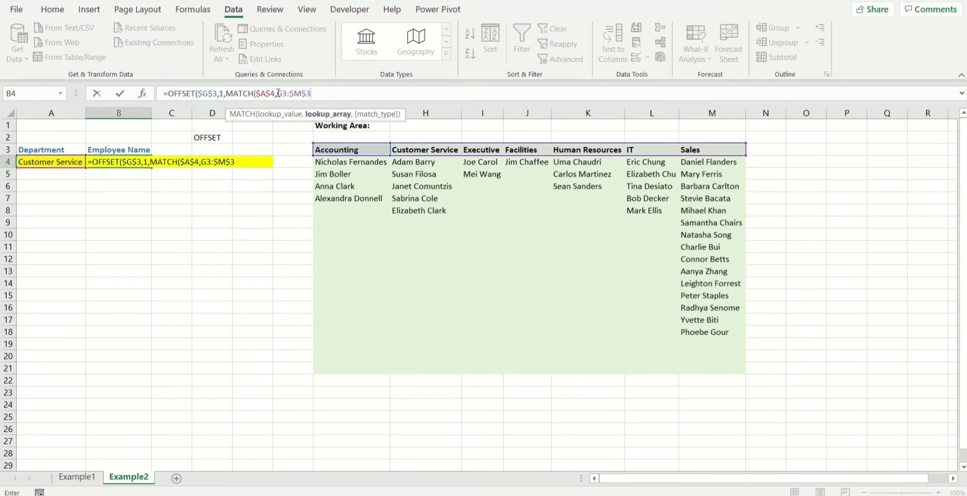
double_click(297, 94)
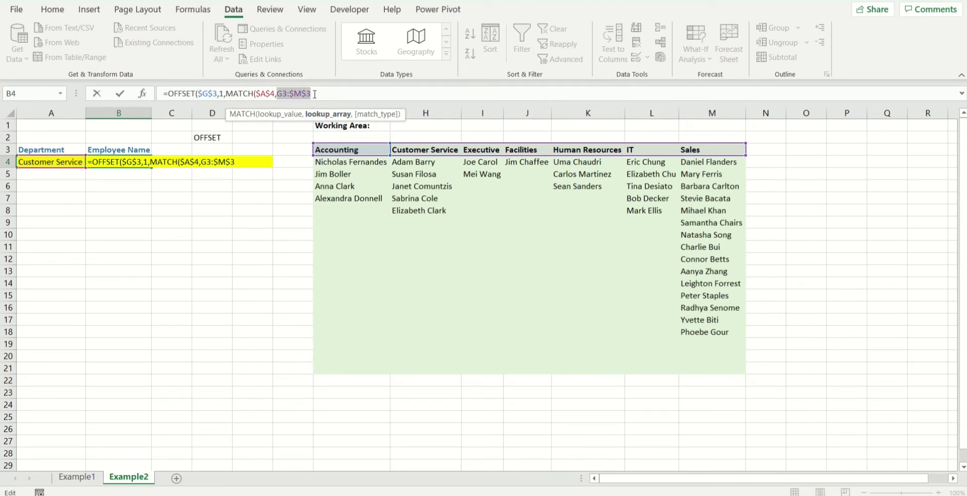
key(F4)
click(332, 95)
text())
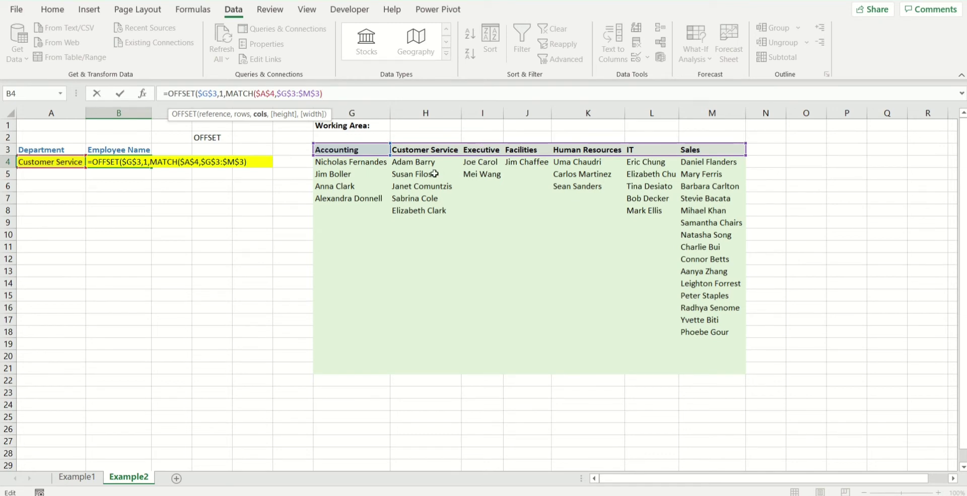
Complete the OFFSET formula by subtracting 1 from the MATCH result and adding a height of 15 and a width of 1.
click(334, 95)
text(-1,1)
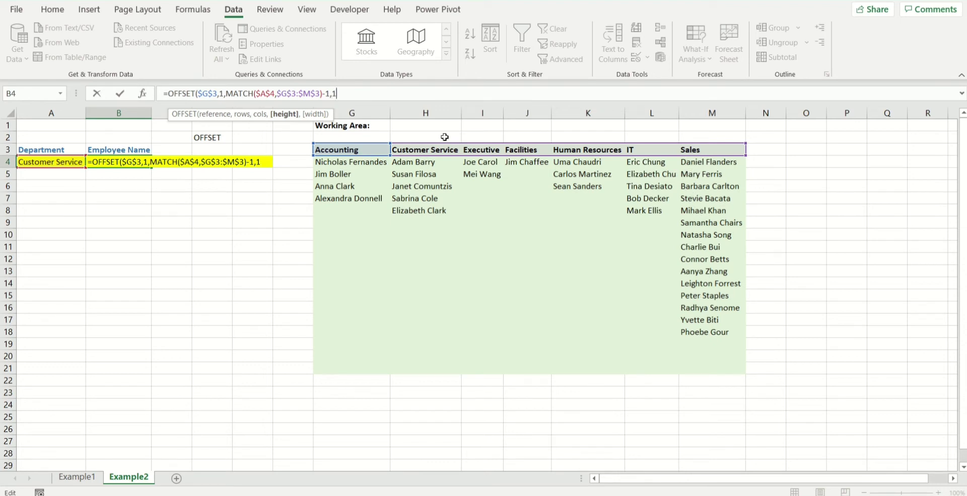
text(5,)
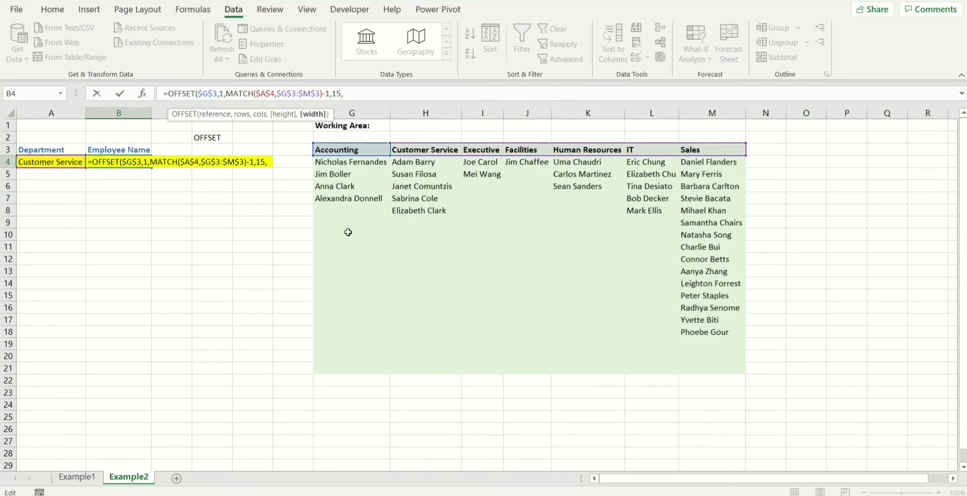
text(1)
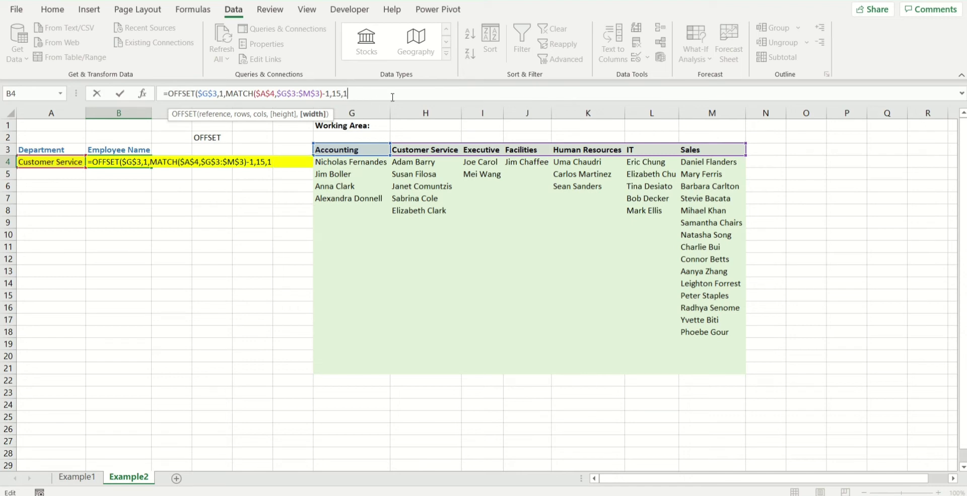
text())
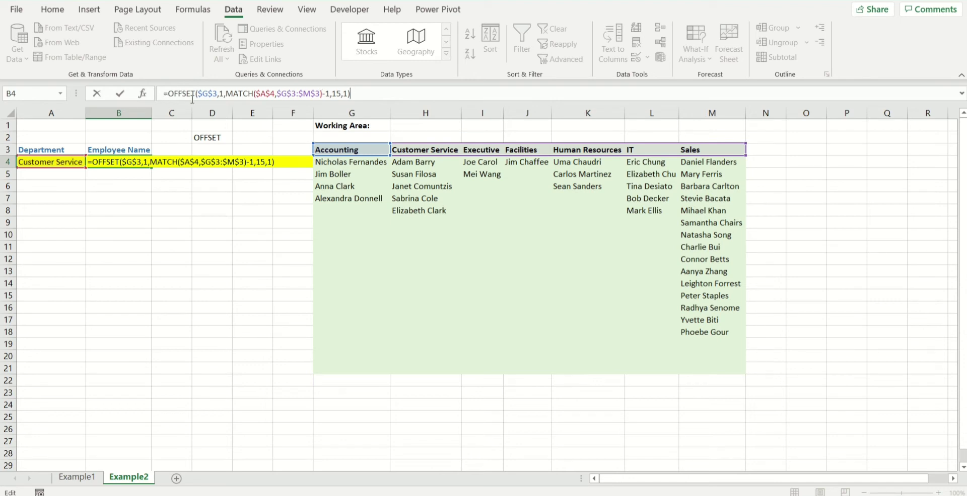
Cut the whole OFFSET formula out of B4 and leave the cell empty and selected.
drag(162, 94, 367, 99)
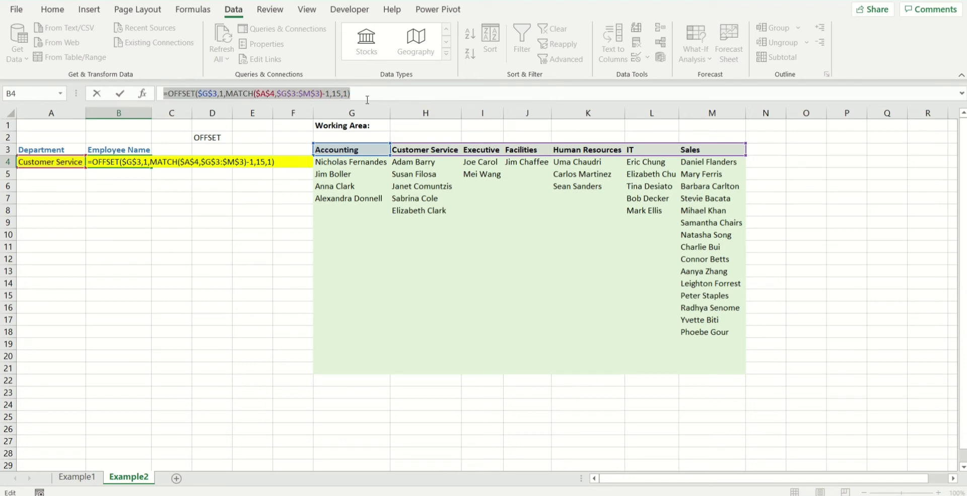
key(ctrl+x)
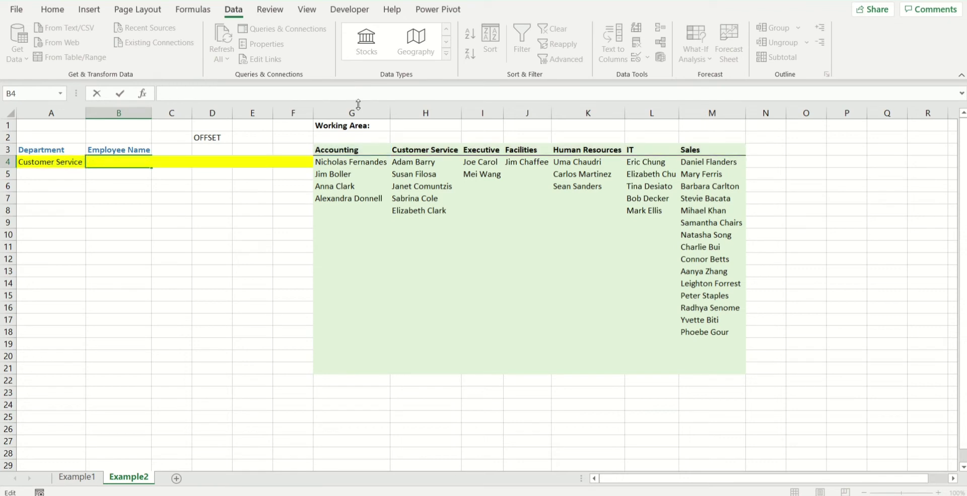
key(ctrl+Return)
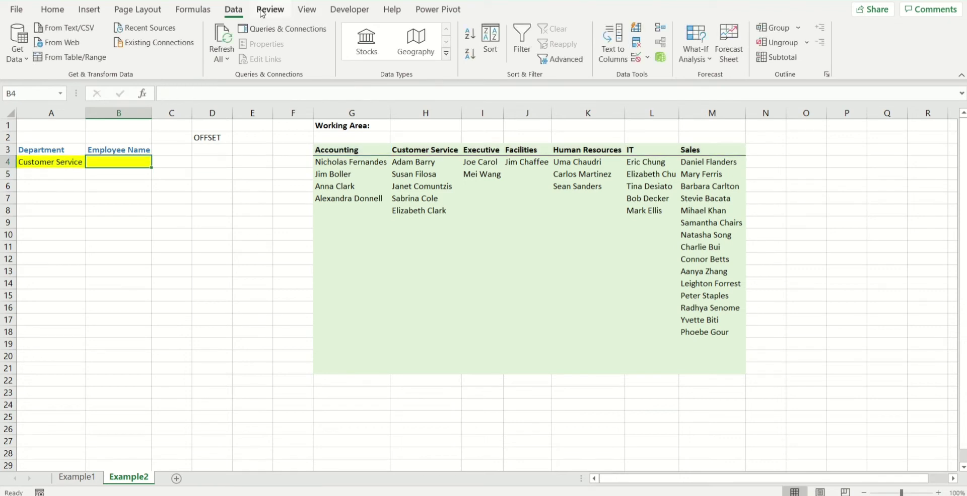
Add List data validation to the Employee Name cell B4 with the source =OFFSET($G$3,1,MATCH($A$4,$G$3:$M$3)-1,15,1).
click(647, 58)
click(653, 75)
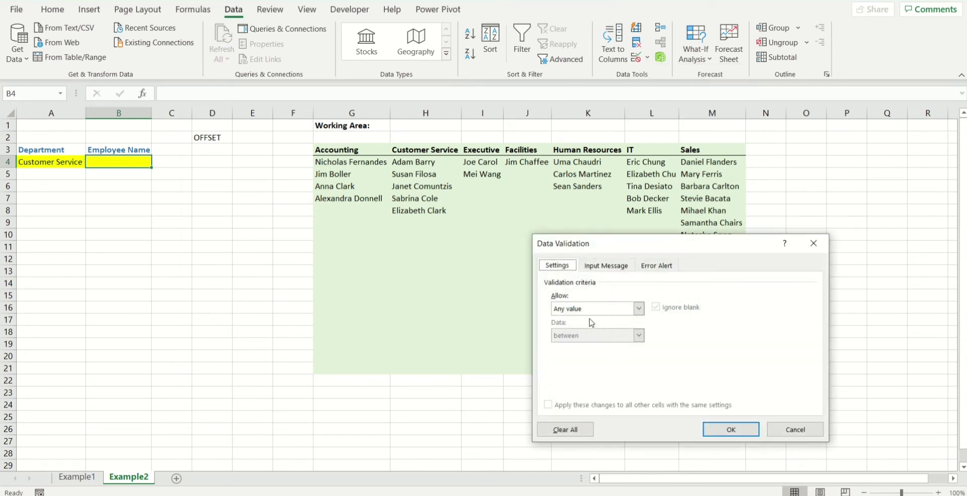
click(592, 309)
click(579, 343)
click(594, 362)
key(ctrl+v)
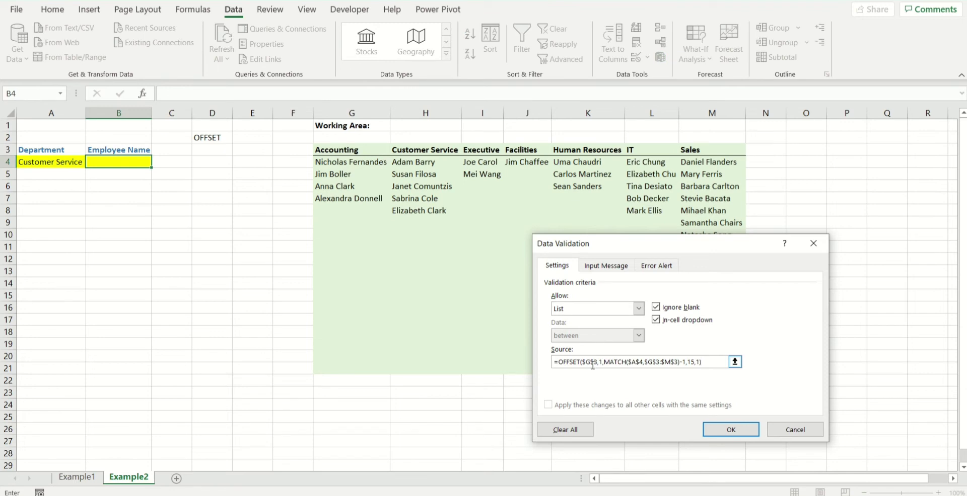
click(719, 429)
click(196, 197)
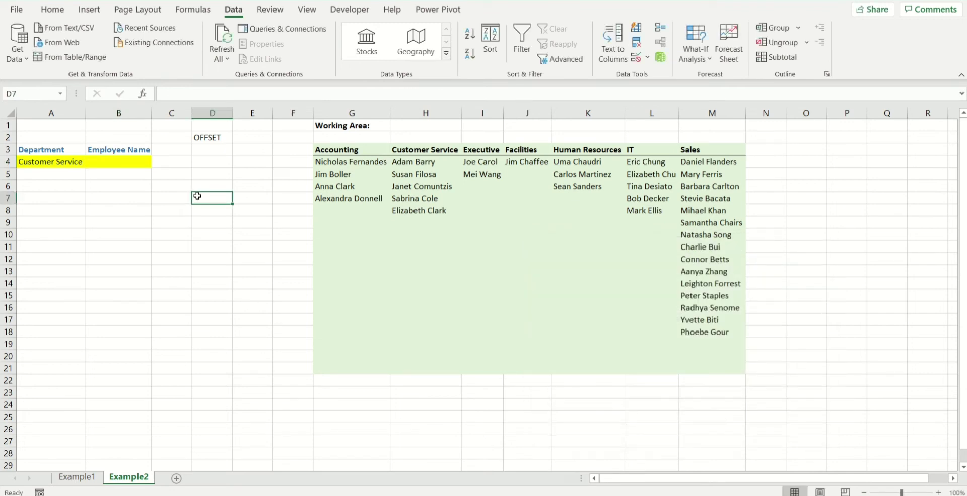
Choose Sales as the Department in A4 and browse the Employee Name list in B4 against the Sales column.
click(115, 165)
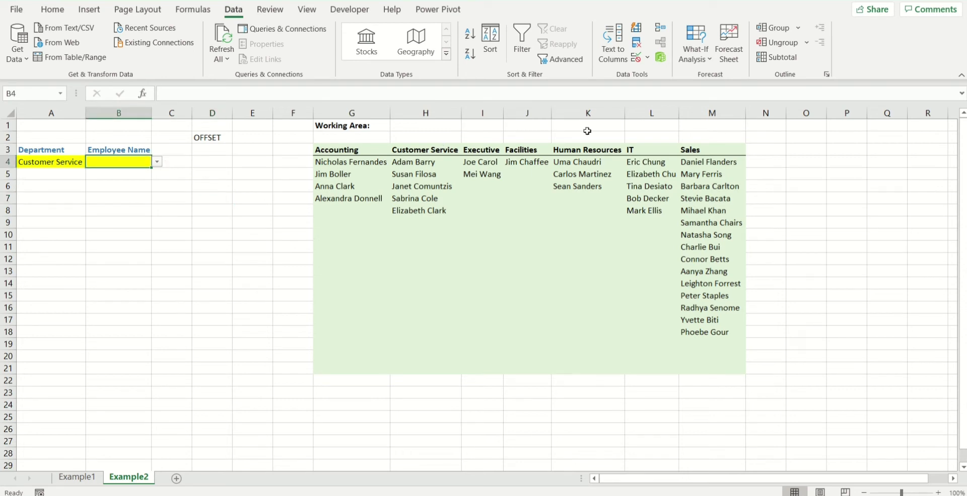
drag(682, 163, 692, 341)
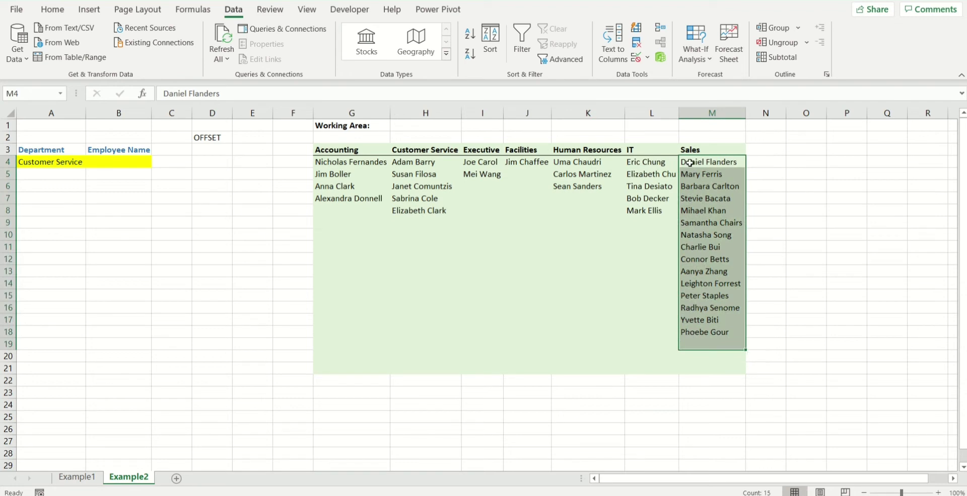
click(61, 159)
click(91, 162)
click(31, 224)
click(132, 163)
click(157, 161)
click(156, 232)
click(156, 232)
click(126, 219)
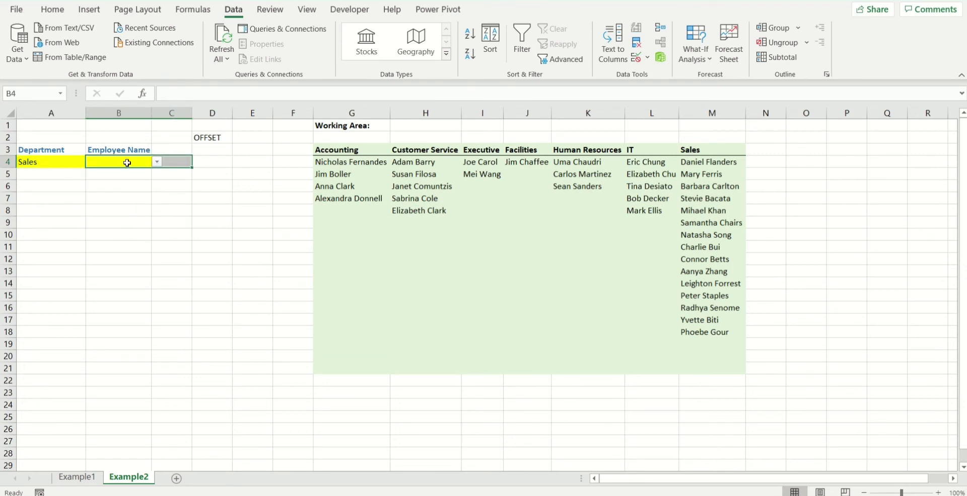
Choose Facilities as the Department in A4 and examine the Employee Name list in B4 for blank entries.
click(59, 161)
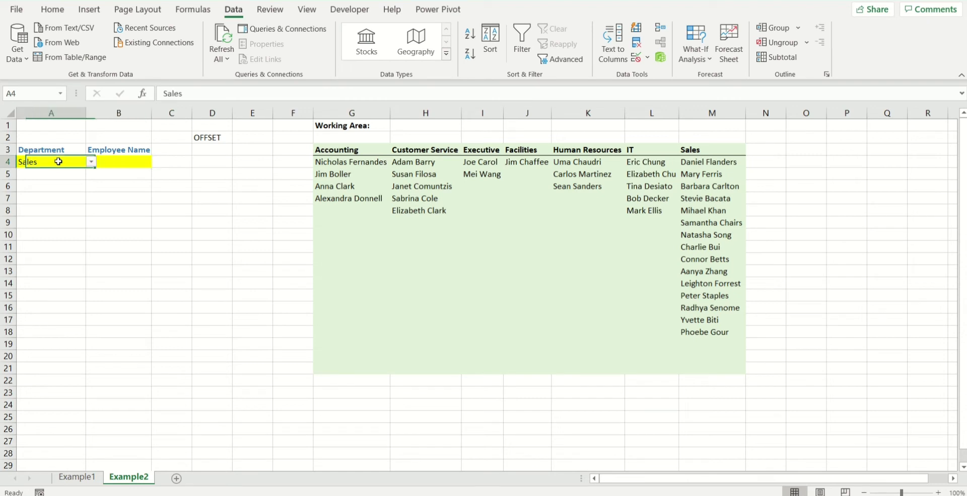
click(92, 162)
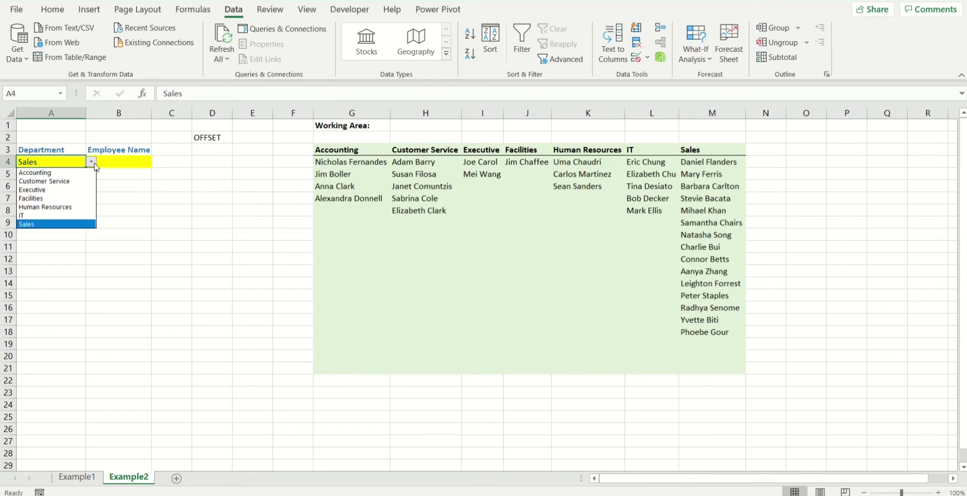
click(46, 197)
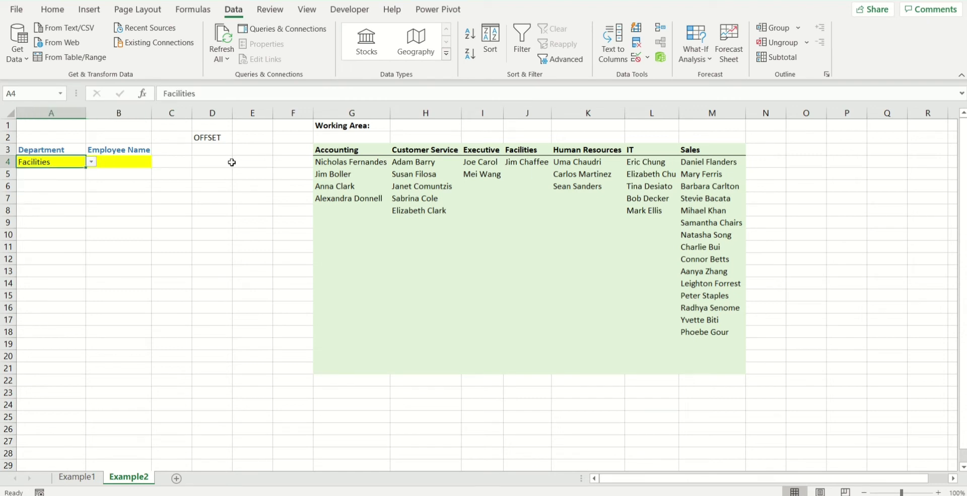
click(129, 167)
click(158, 161)
drag(161, 193, 161, 188)
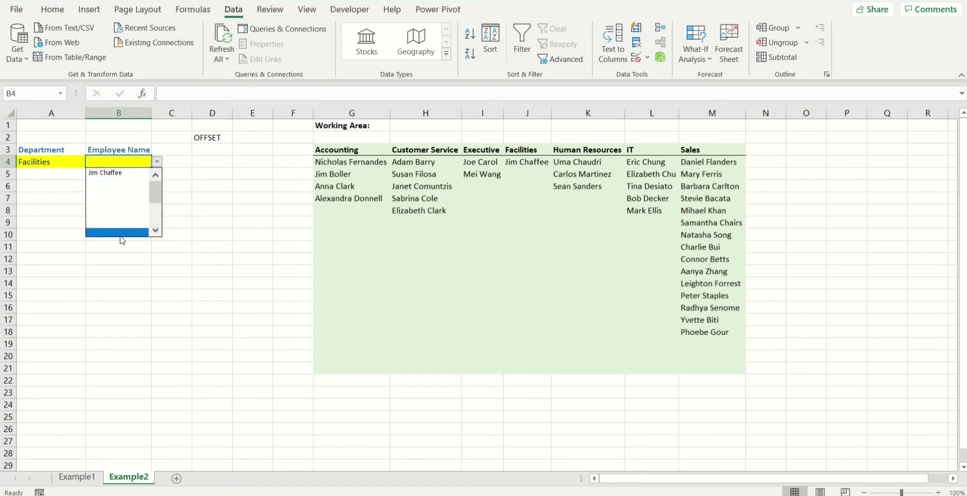
scroll(159, 201, down, 3)
scroll(157, 181, up, 3)
Choose Customer Service as the Department in A4 and check the entries offered in B4's Employee Name list, leaving B4 empty.
click(65, 168)
click(70, 163)
click(91, 162)
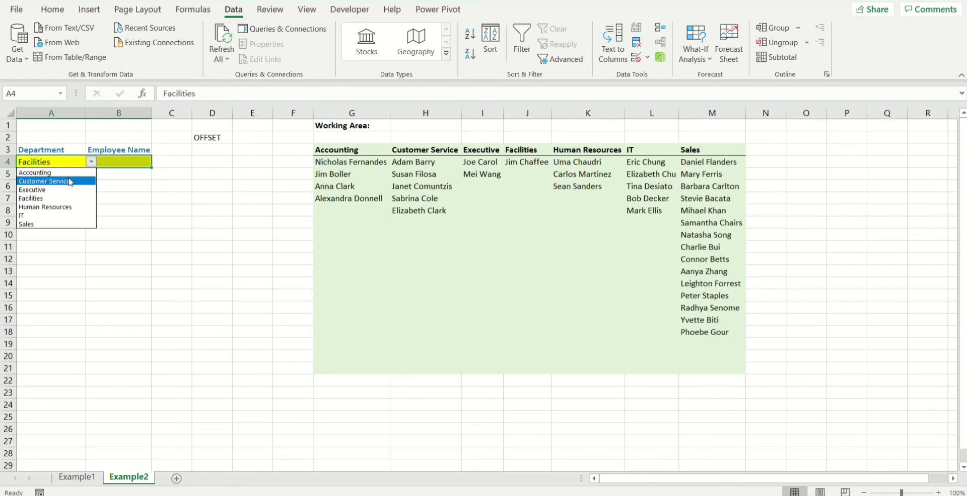
click(51, 179)
click(108, 166)
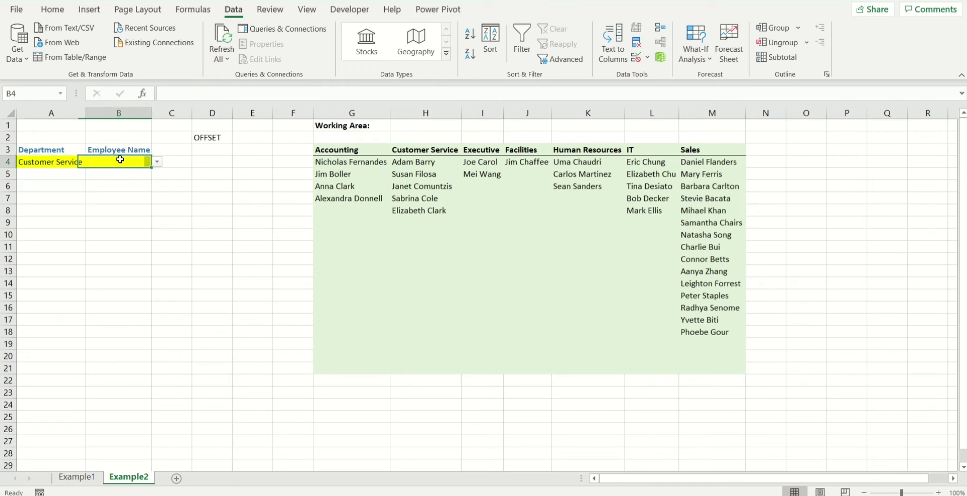
click(158, 164)
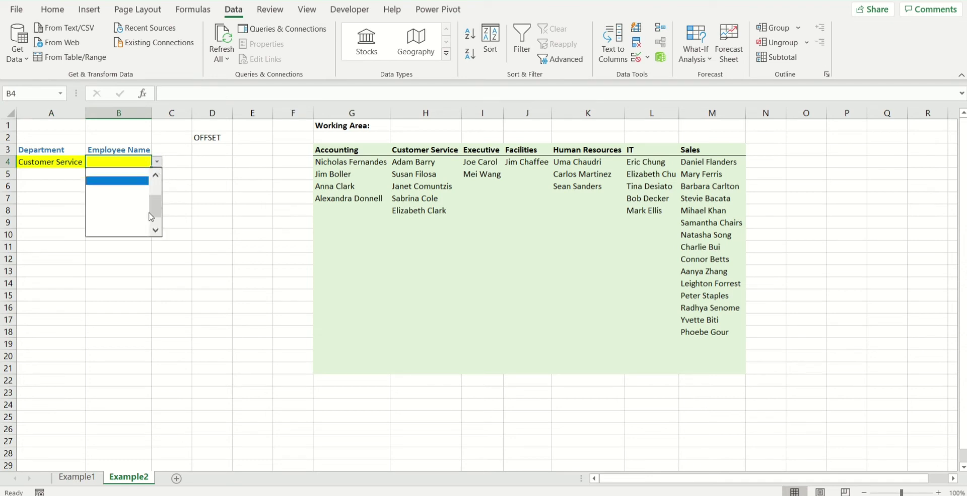
scroll(152, 214, up, 3)
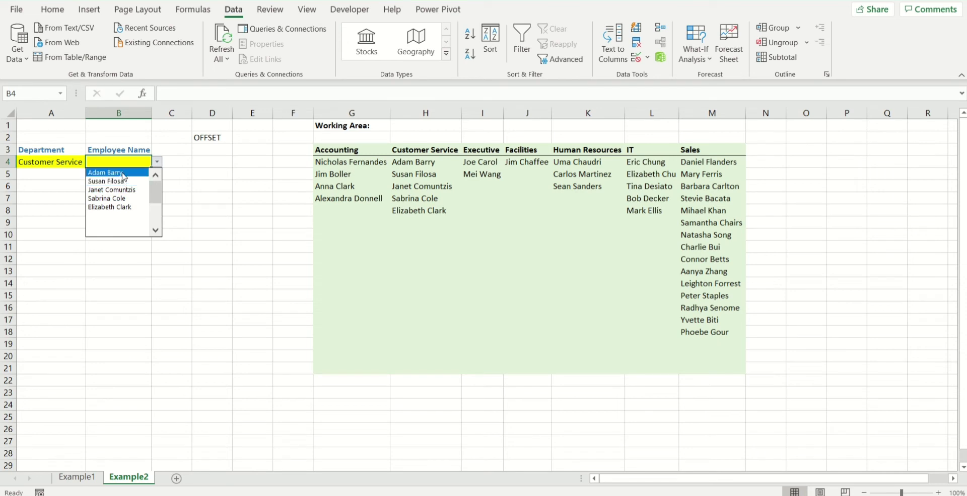
mouse_move(156, 195)
mouse_down()
mouse_move(157, 216)
mouse_move(160, 179)
mouse_up()
click(194, 169)
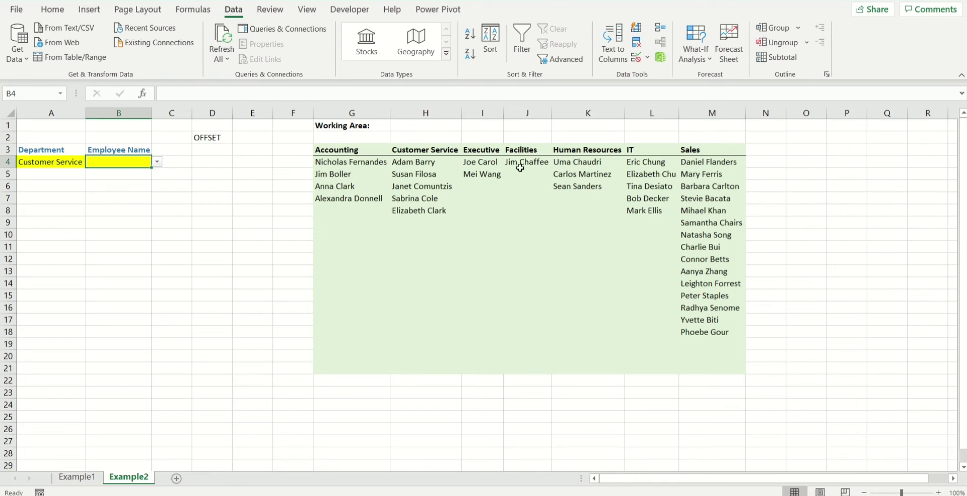
Compare the lengths of the employee columns under Customer Service, IT, Human Resources and Executive.
click(56, 161)
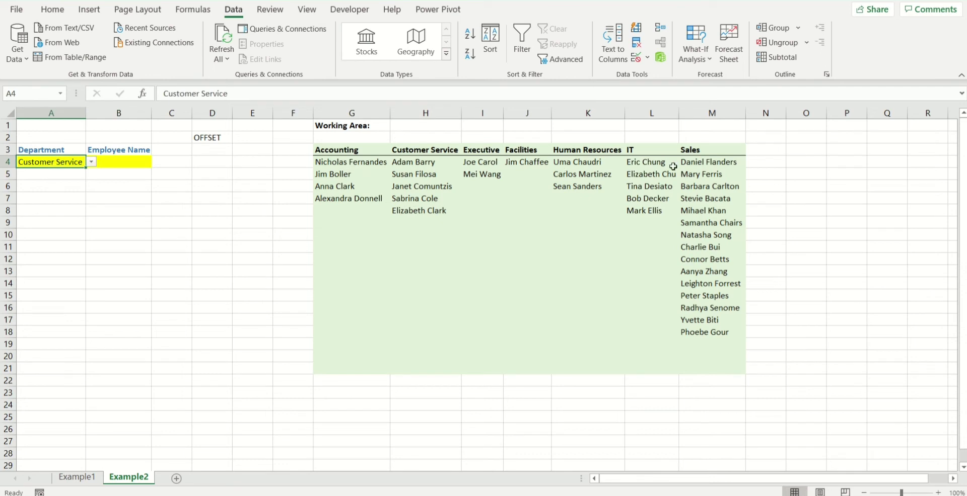
drag(421, 165, 420, 230)
drag(651, 161, 643, 248)
drag(569, 157, 571, 200)
drag(476, 162, 479, 230)
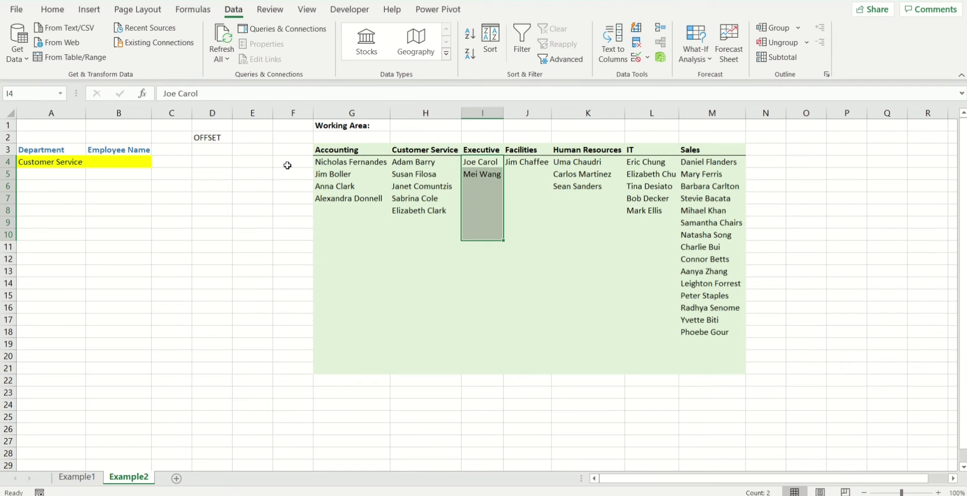
click(239, 176)
click(214, 185)
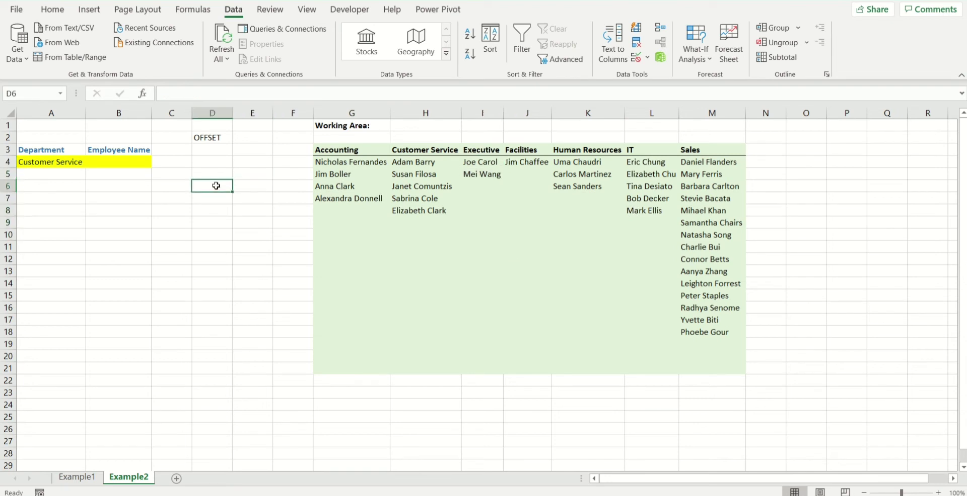
Enter a COUNTA formula in D6 that counts the Accounting employees in G4:G21.
text(=)
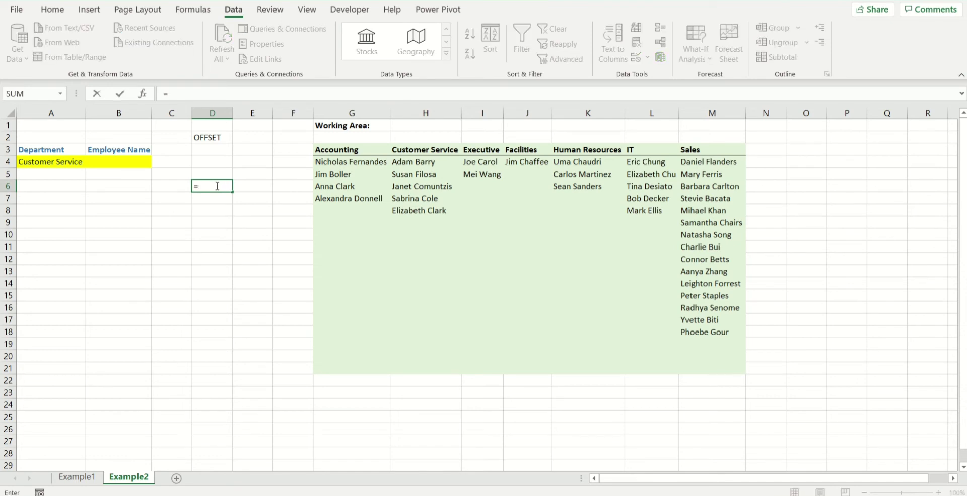
text(con)
key(BackSpace)
text(u)
key(Down)
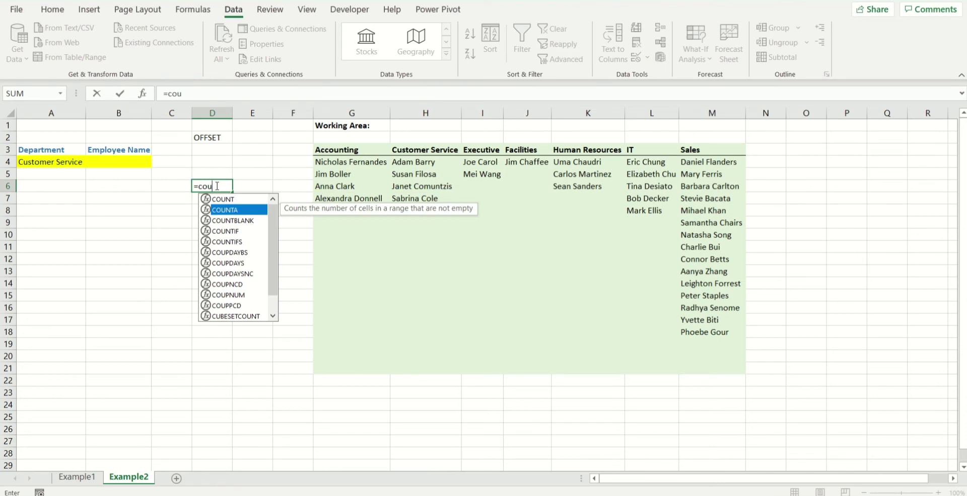
key(Tab)
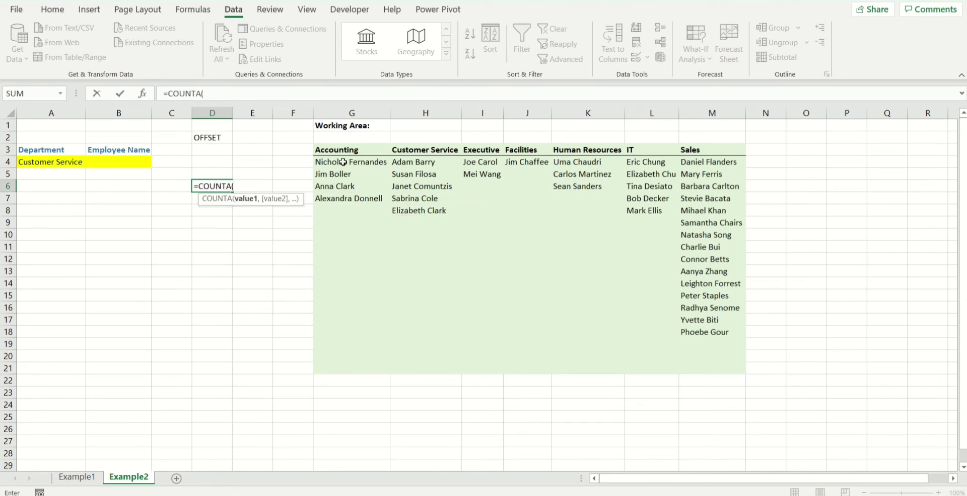
drag(344, 161, 342, 365)
key(Return)
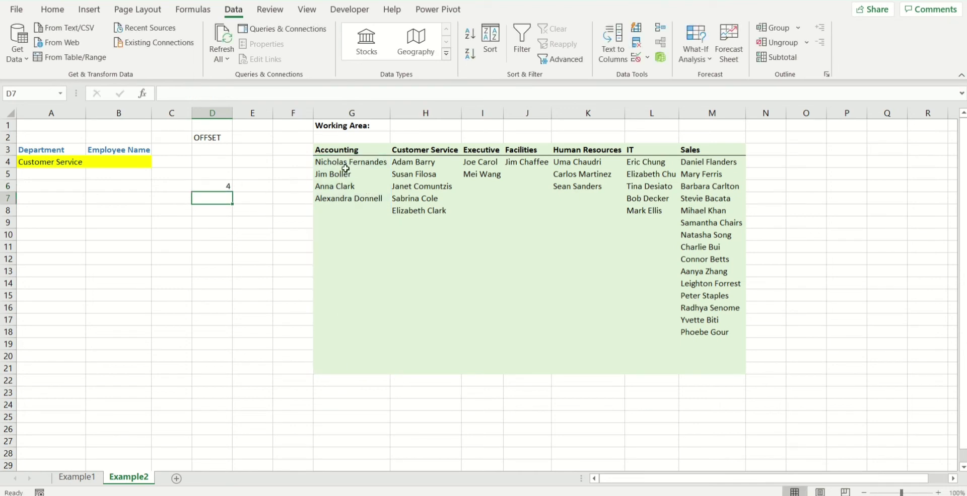
Point D6's COUNTA range to the Executive column, I4:I21.
click(208, 187)
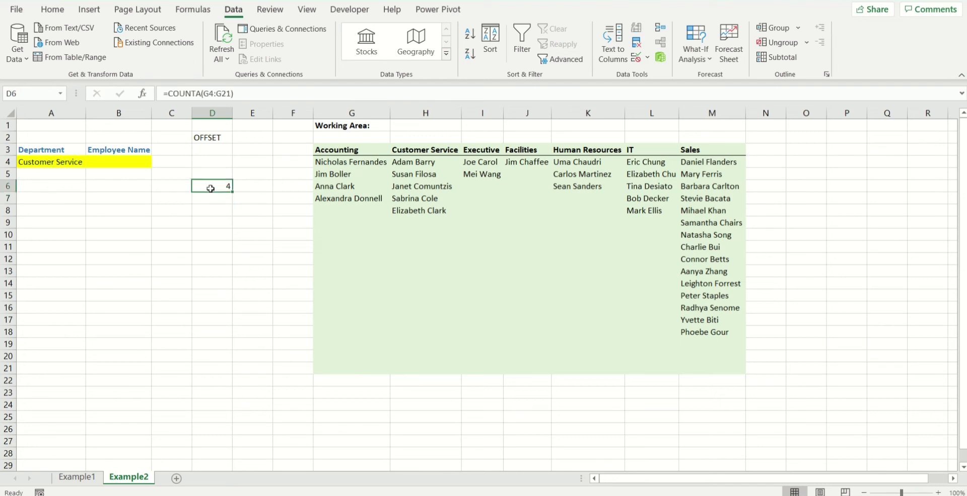
click(223, 104)
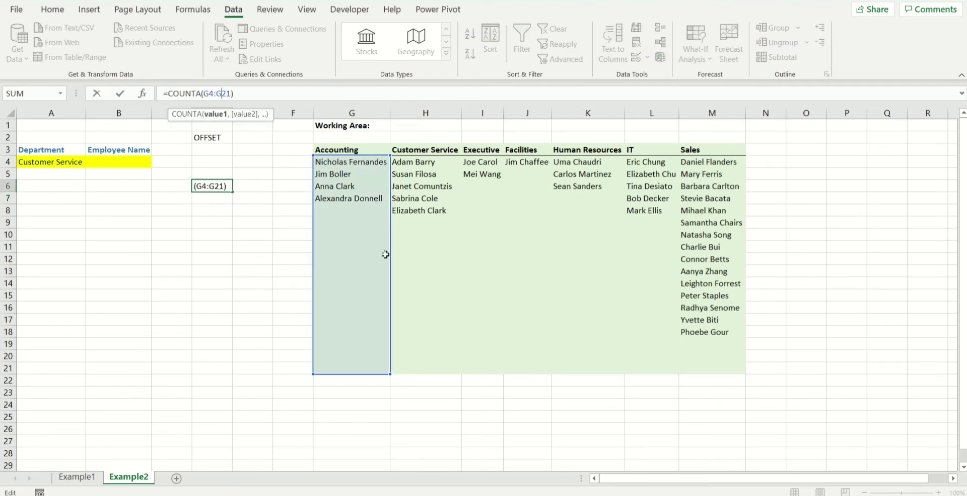
drag(385, 254, 486, 267)
key(Return)
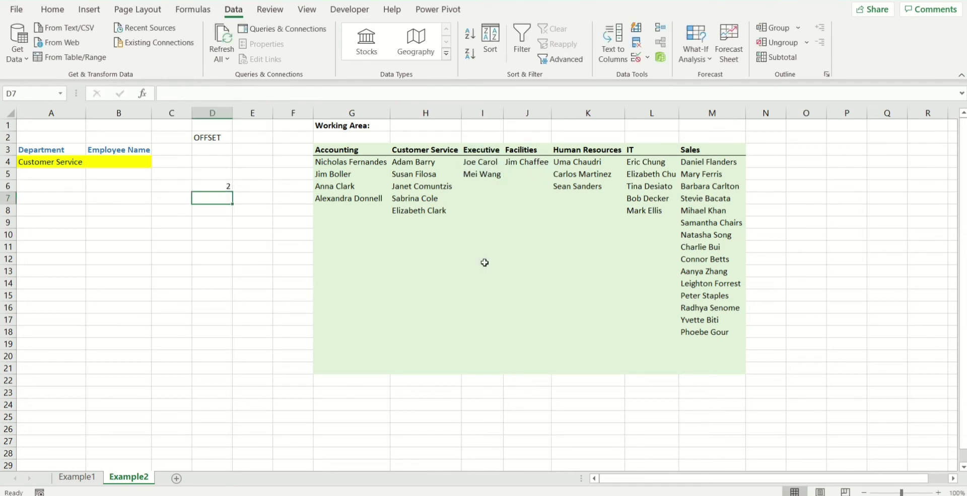
Point D6's COUNTA range to the Sales column, M4:M21.
click(215, 187)
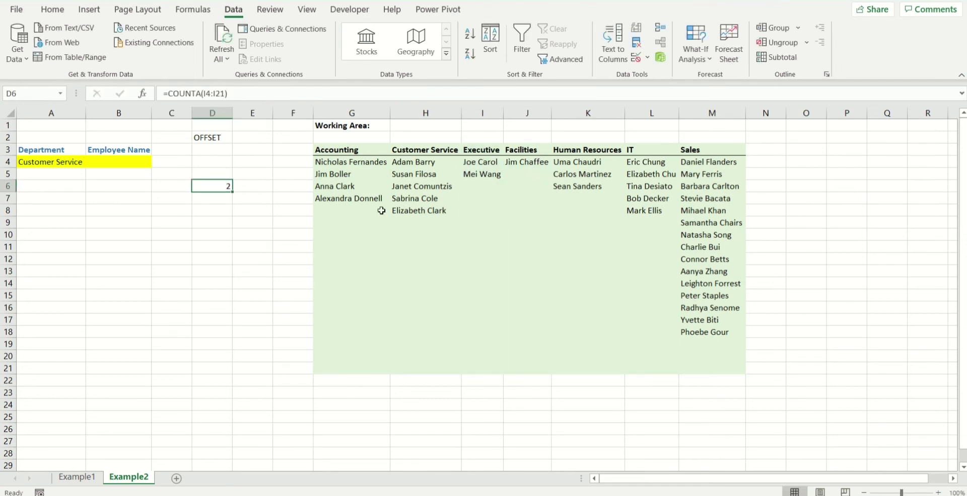
click(217, 93)
drag(506, 228, 708, 224)
key(Return)
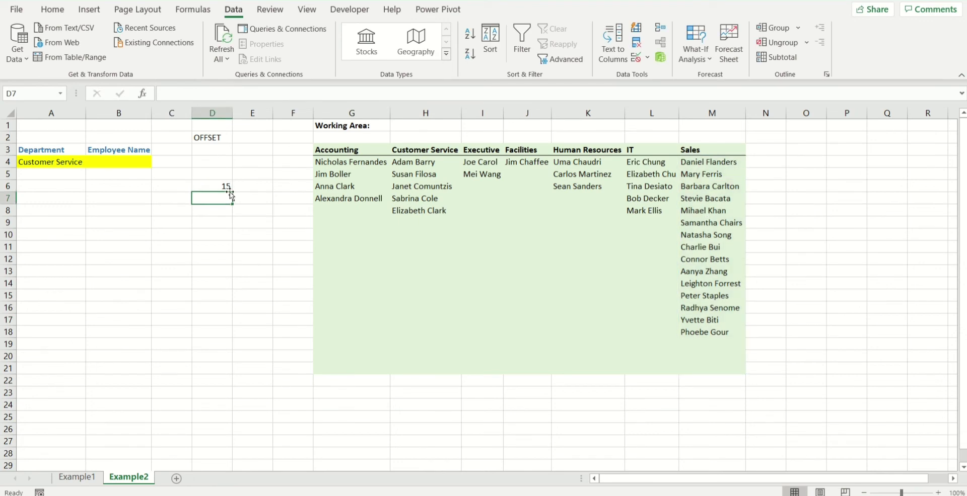
Replace the fixed range inside D6's COUNTA with a nested OFFSET function.
click(217, 188)
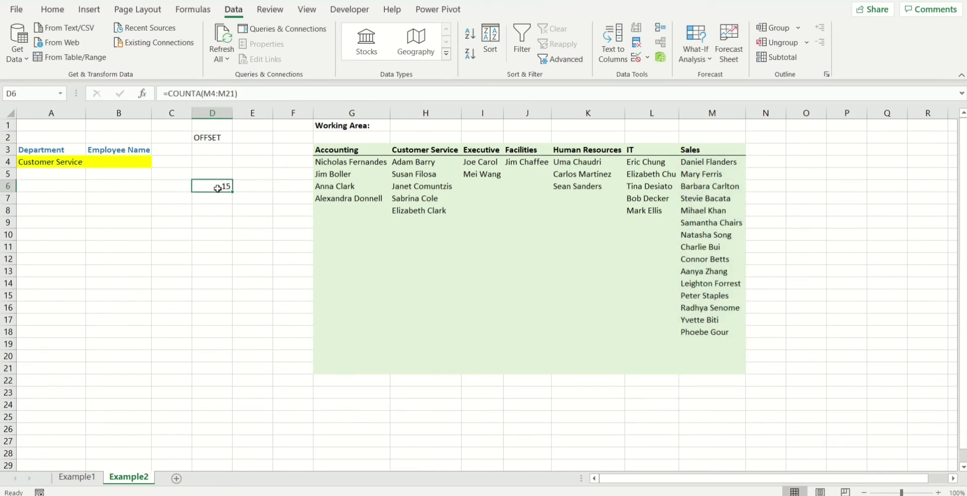
click(212, 94)
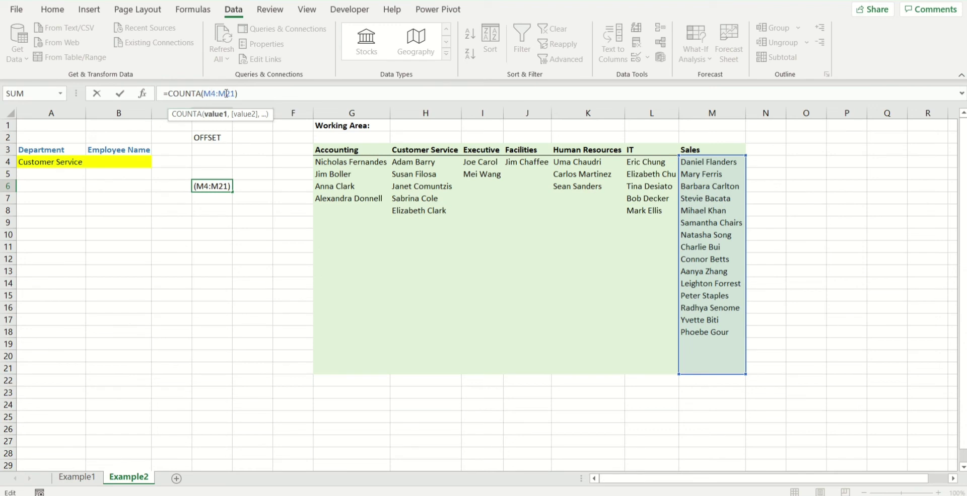
key(BackSpace)
key(BackSpace)
key(BackSpace)
key(BackSpace)
key(BackSpace)
key(BackSpace)
text(off)
key(Tab)
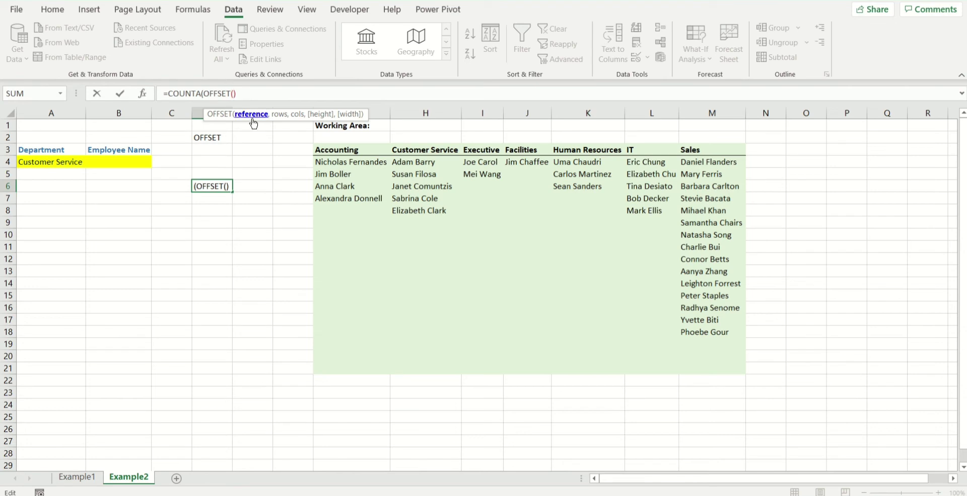
Give D6's OFFSET the absolute reference $G$3 and a row offset of 1.
click(326, 150)
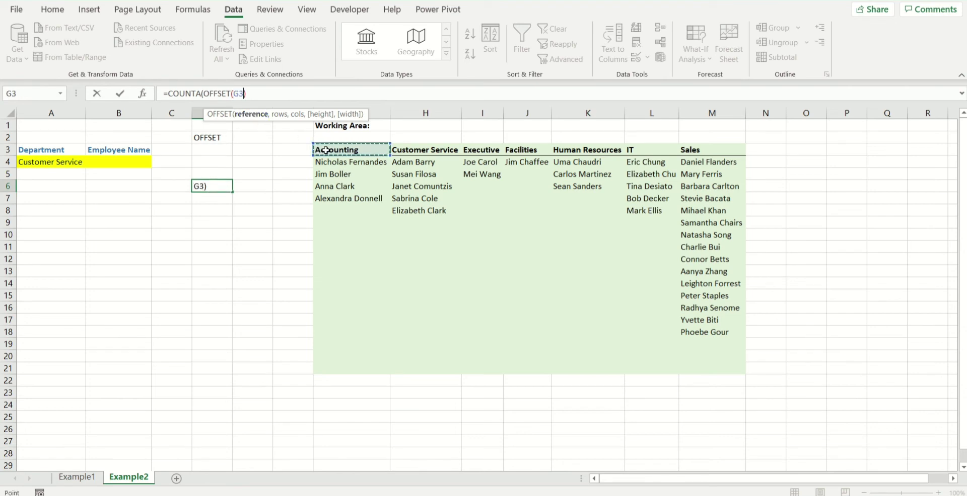
key(F4)
text(,)
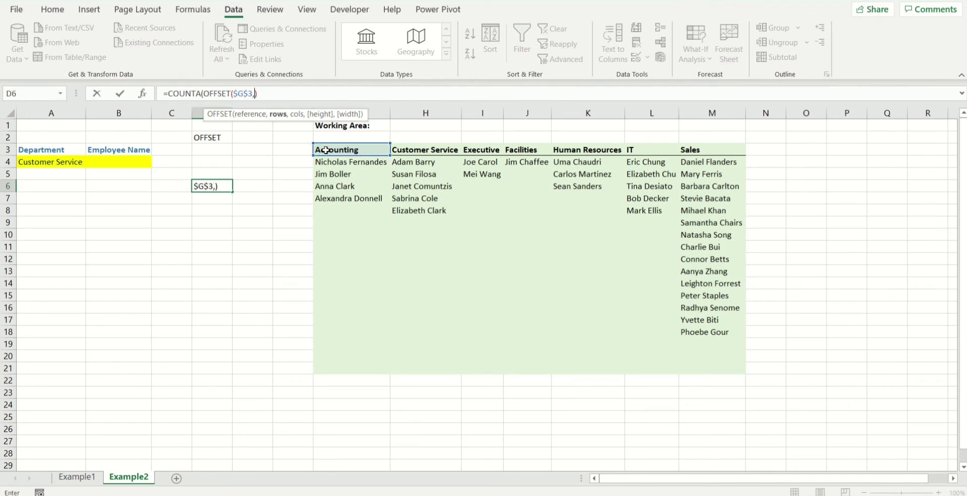
text(1,)
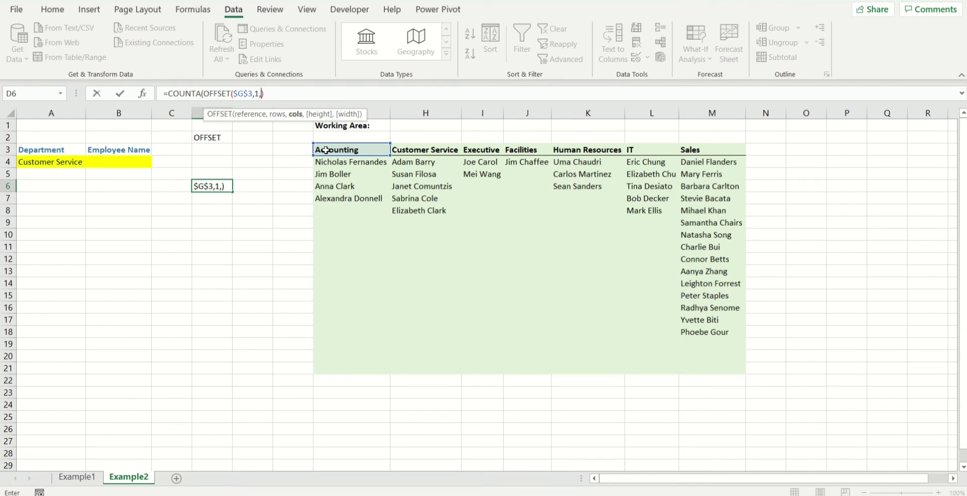
Set the OFFSET column argument in D6 to MATCH($A$4,$G$3:$M$3)-1.
text(mat)
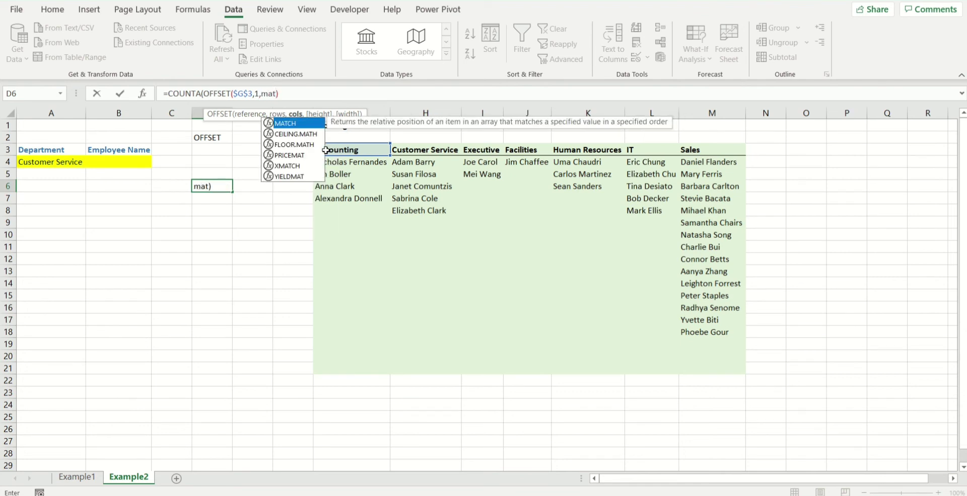
key(Tab)
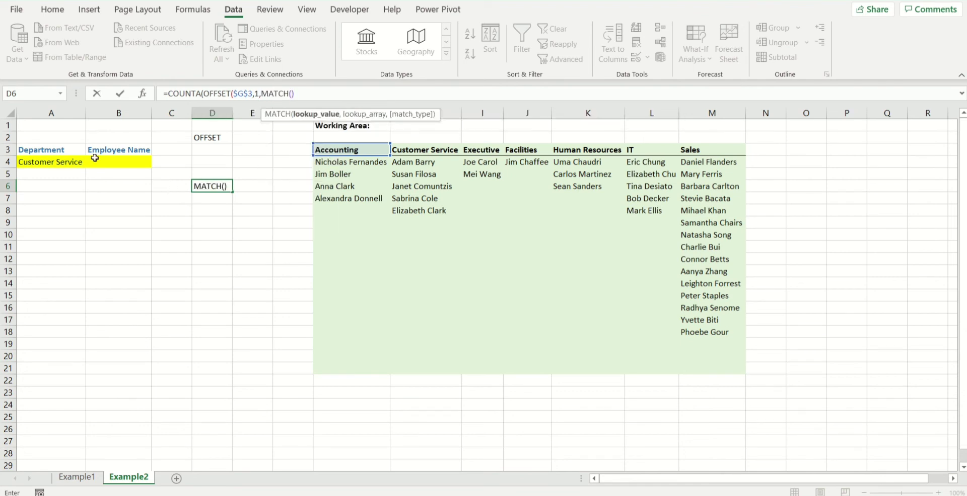
click(50, 163)
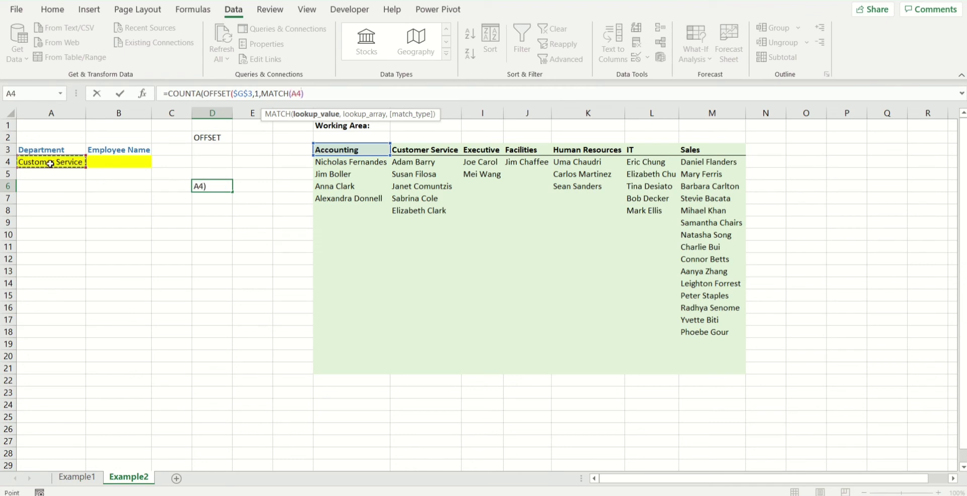
key(F4)
text(,)
drag(354, 148, 700, 152)
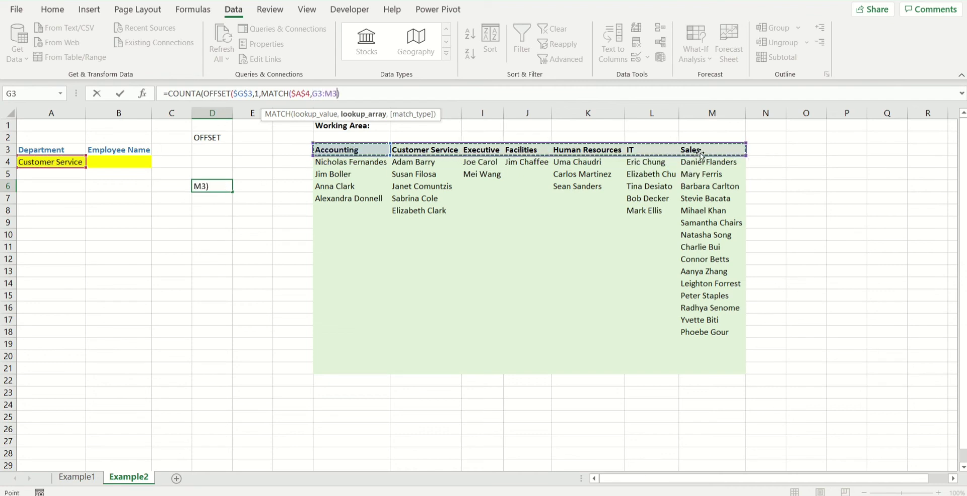
key(F4)
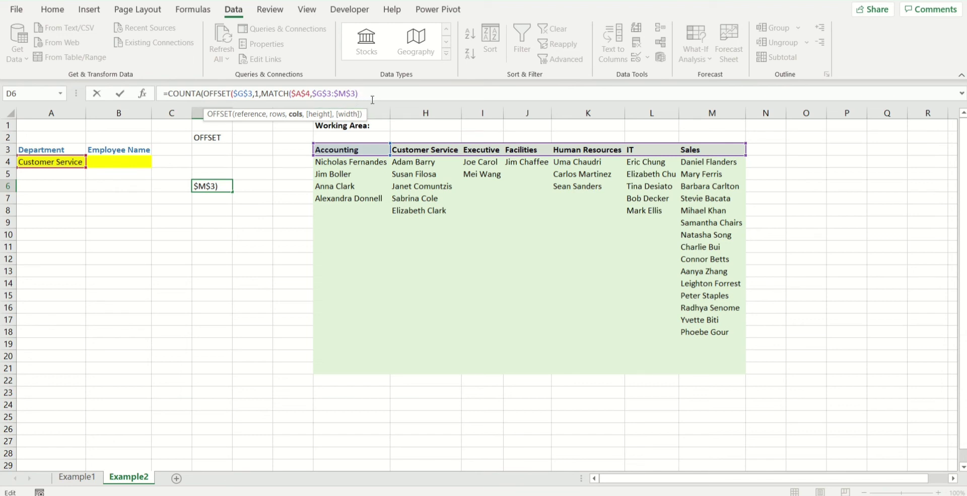
text(-1,)
Set the OFFSET height in D6 to 25, omit the width, and complete the COUNTA formula.
text(20)
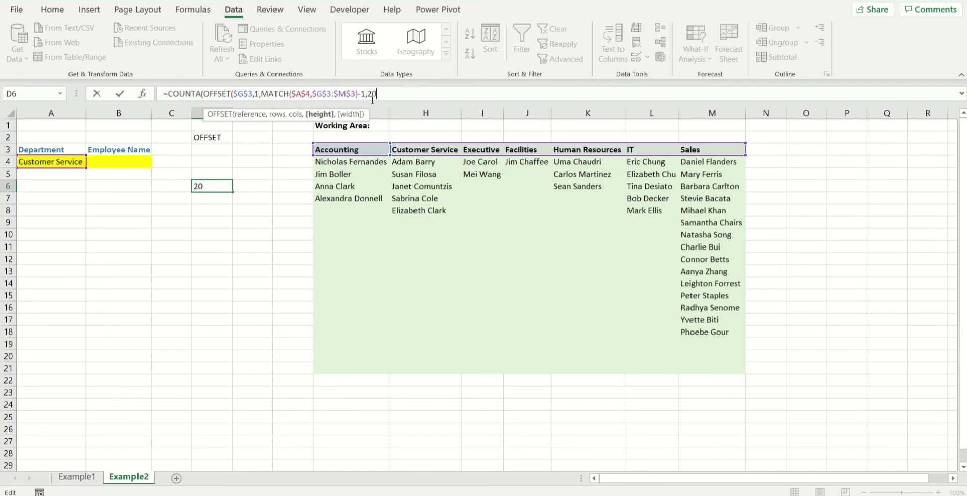
key(BackSpace)
text(5,)
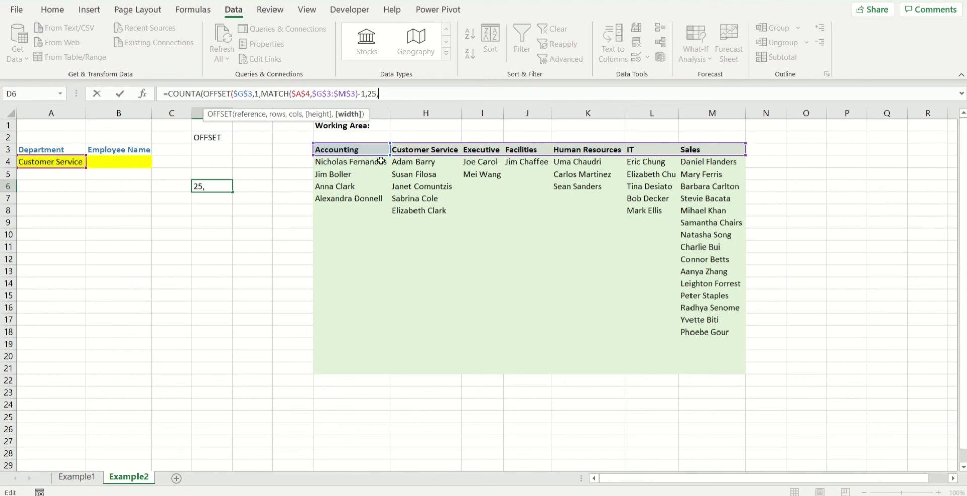
key(BackSpace)
text()))
key(Return)
Check D6's count against the Customer Service column and test it with Executive as the Department in A4.
click(226, 187)
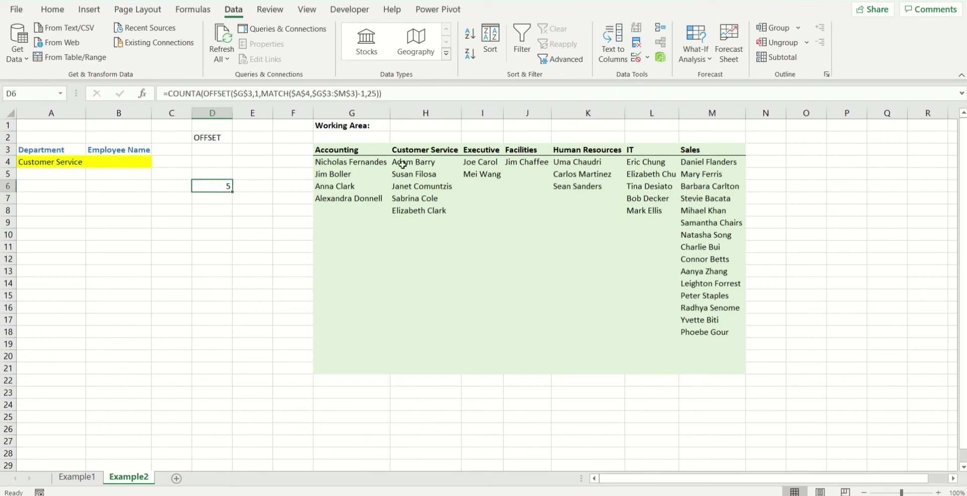
drag(404, 166, 412, 247)
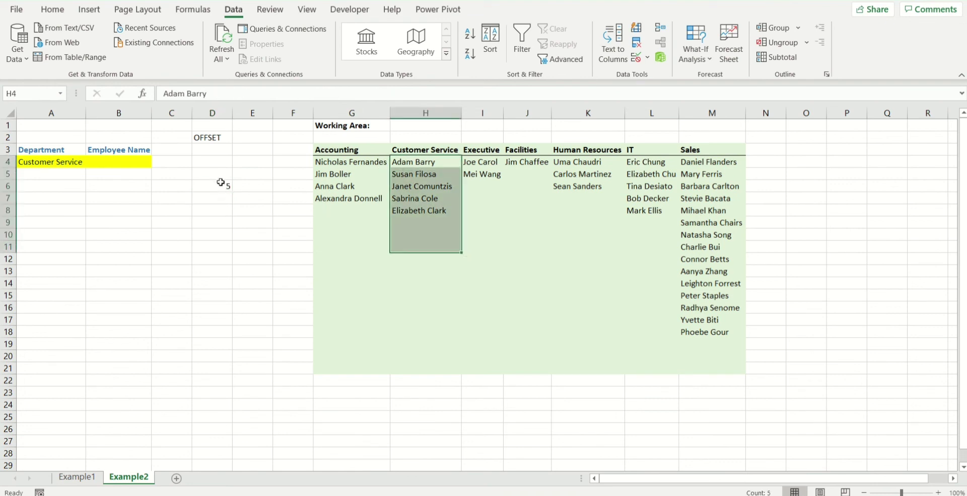
click(62, 162)
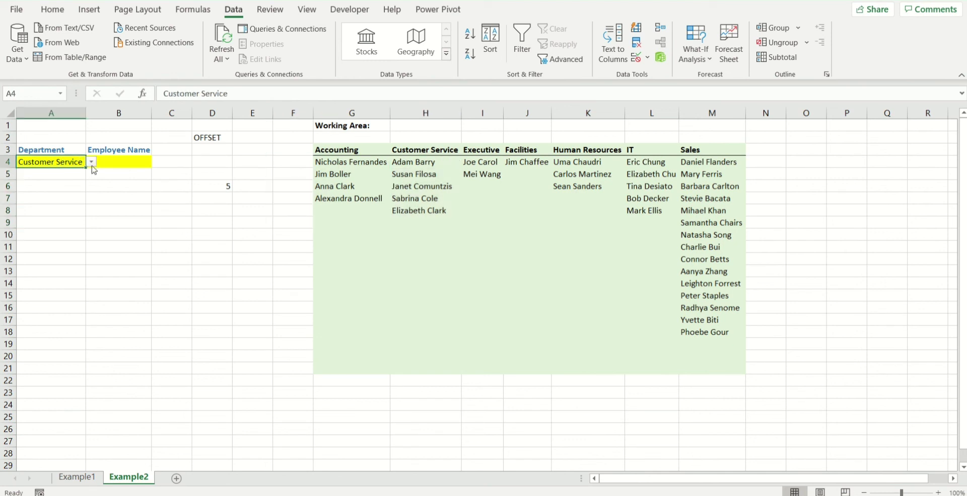
click(91, 162)
click(60, 192)
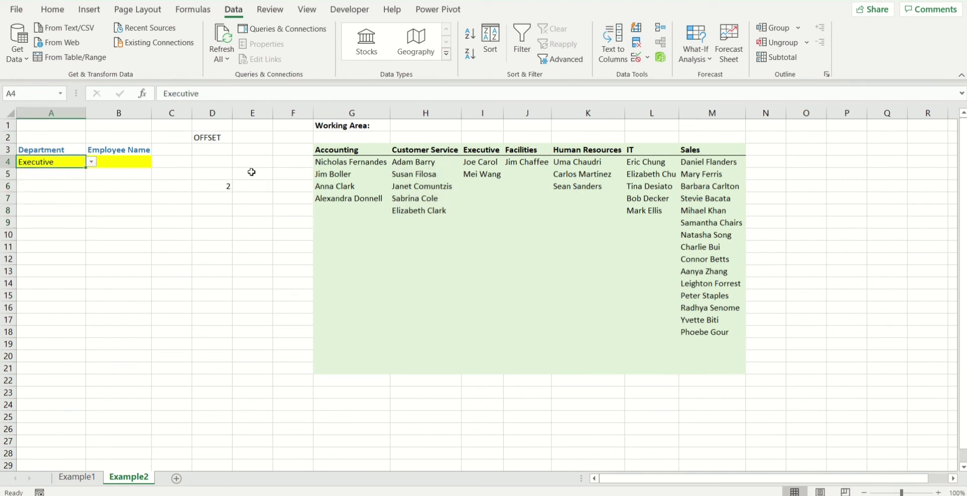
Copy D6's COUNTA formula without its equals sign, leaving the cell unchanged.
click(228, 191)
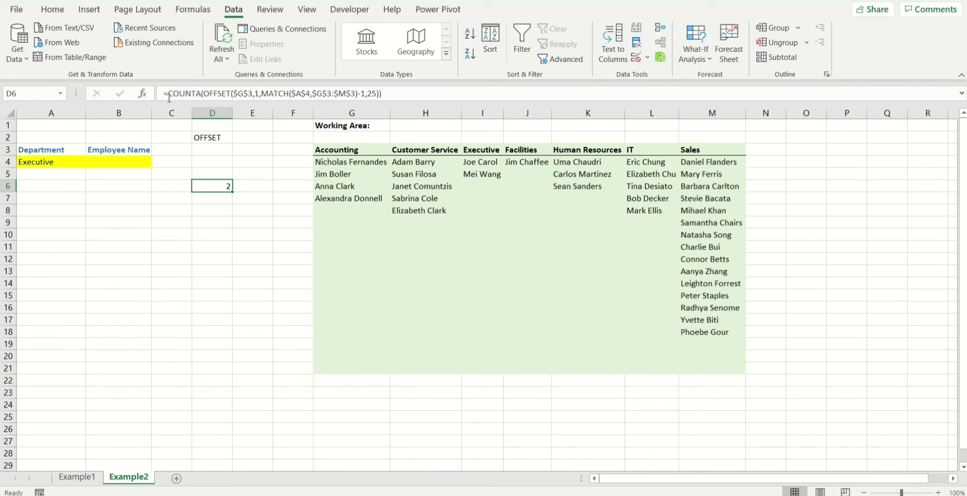
drag(168, 93, 451, 102)
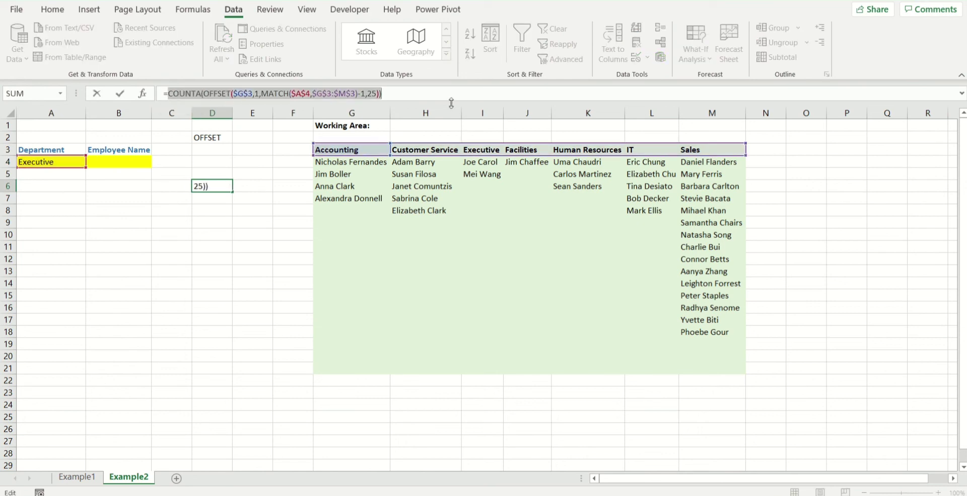
key(Return)
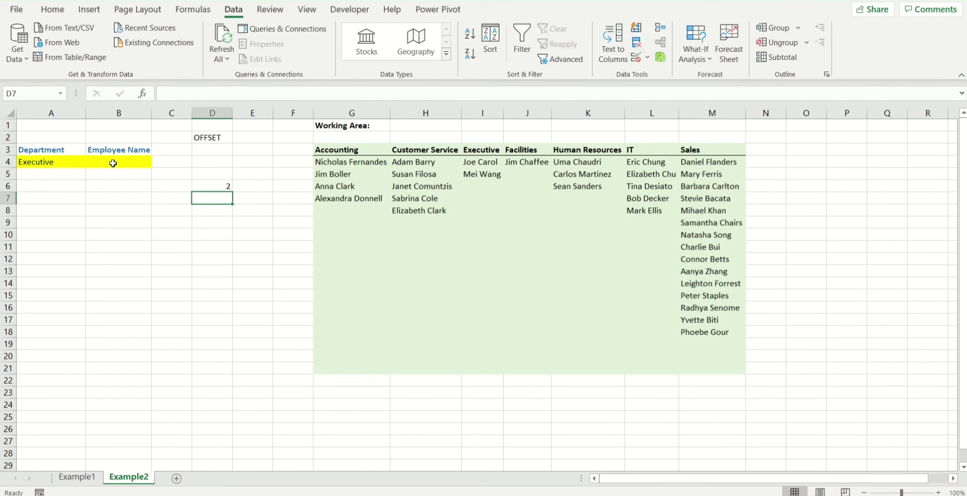
Replace the fixed height in B4's validation list source with COUNTA(OFFSET($G$3,1,MATCH($A$4,$G$3:$M$3)-1,25)), keeping the width of 1.
click(113, 163)
click(647, 58)
click(669, 75)
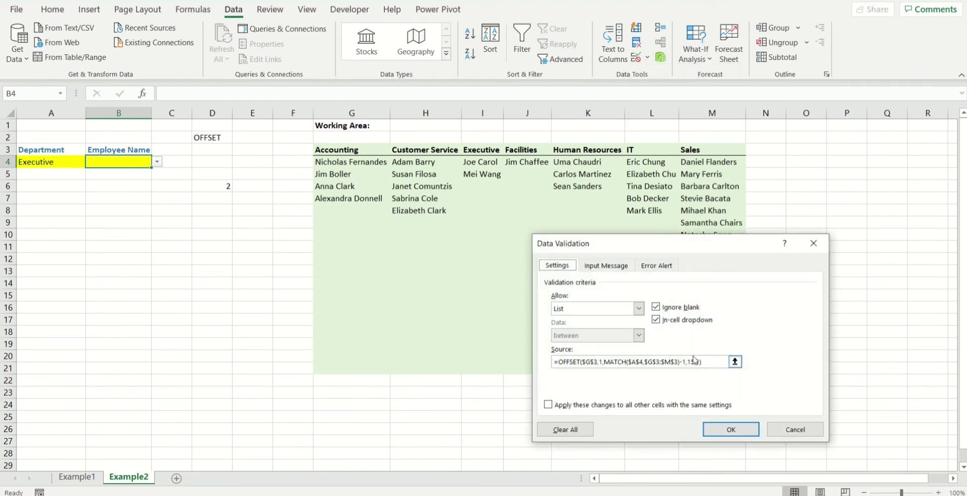
click(694, 361)
text(1)
click(696, 361)
key(BackSpace)
key(BackSpace)
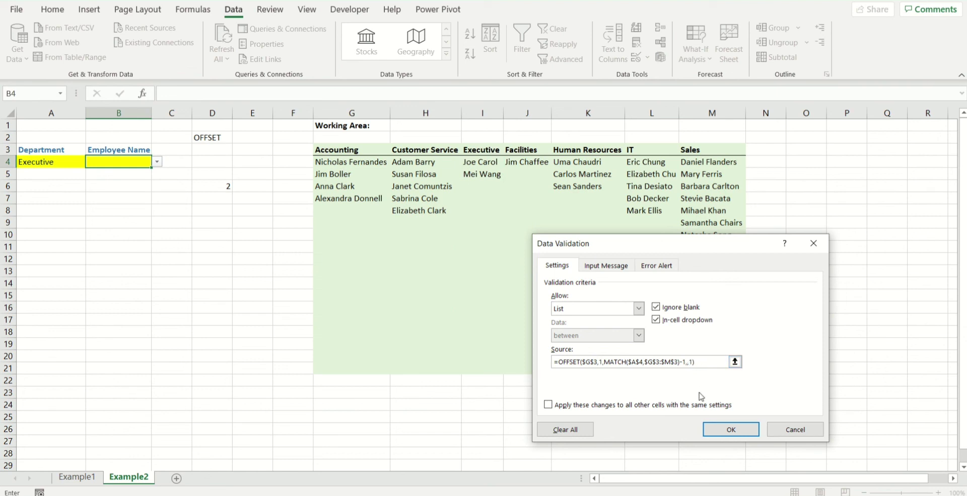
text(25)))
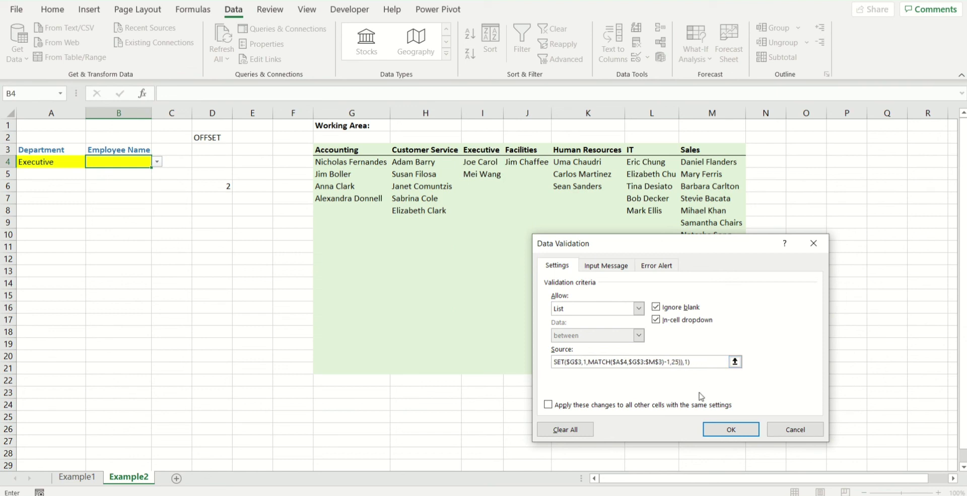
click(714, 428)
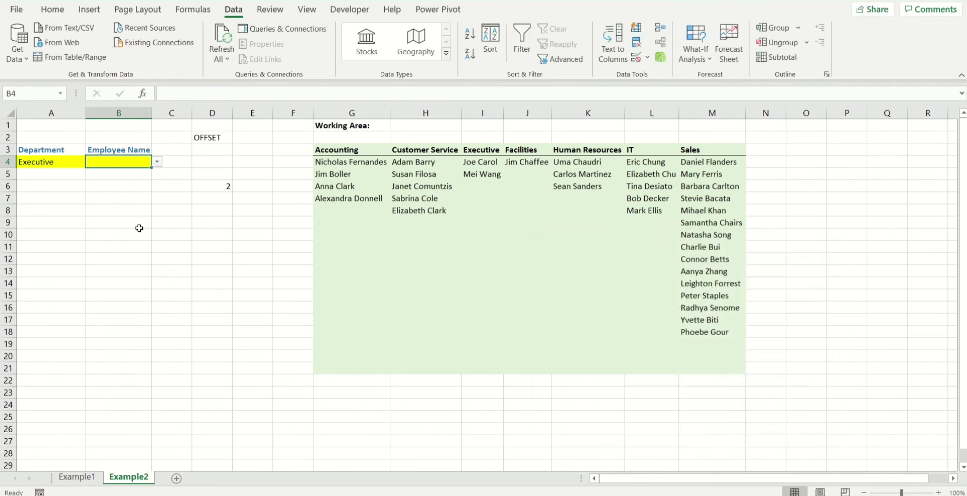
Clear the helper formula in D6 and the OFFSET label in D2.
click(148, 200)
click(204, 186)
key(Delete)
click(210, 138)
key(Delete)
Check the Employee Name list in B4 for Executive, leaving B4 empty.
click(130, 162)
click(158, 162)
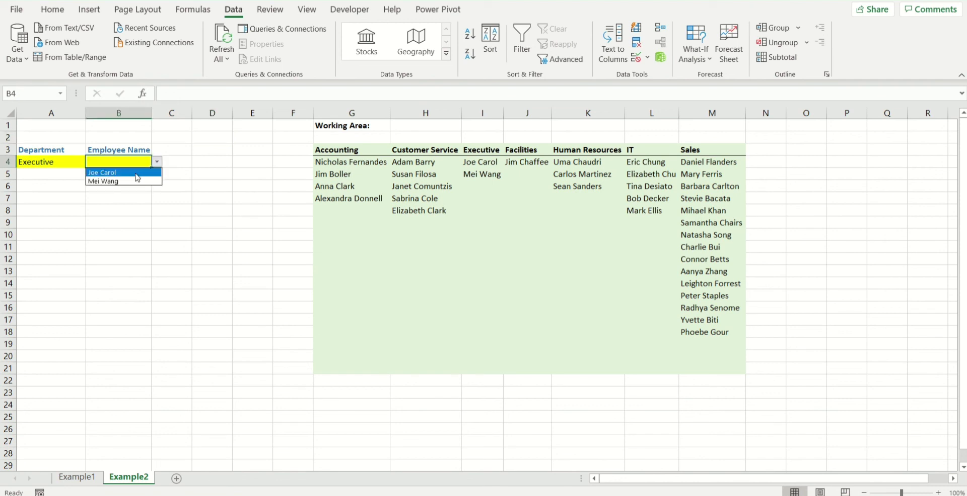
click(68, 162)
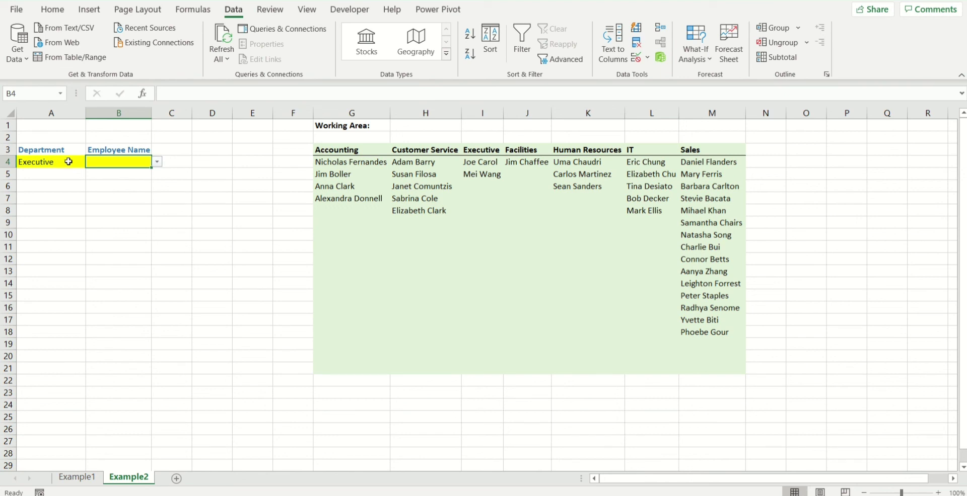
Choose Facilities as the Department in A4 and check the Employee Name list in B4 for blank entries.
click(68, 161)
click(91, 162)
click(53, 198)
click(115, 164)
click(155, 162)
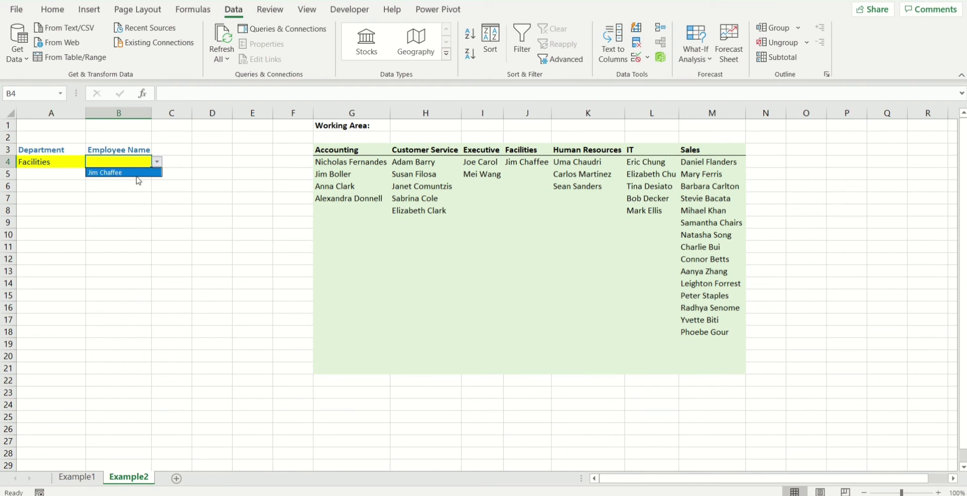
Choose Customer Service as the Department in A4 and pick the third employee from B4's Employee Name list.
click(56, 166)
click(56, 165)
click(92, 162)
click(61, 185)
click(91, 162)
click(76, 179)
click(114, 163)
click(158, 162)
click(142, 189)
click(221, 165)
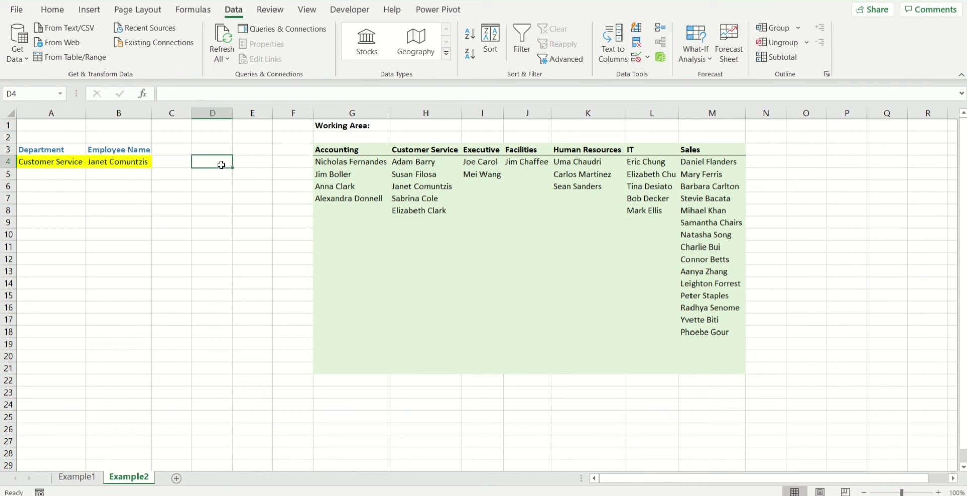